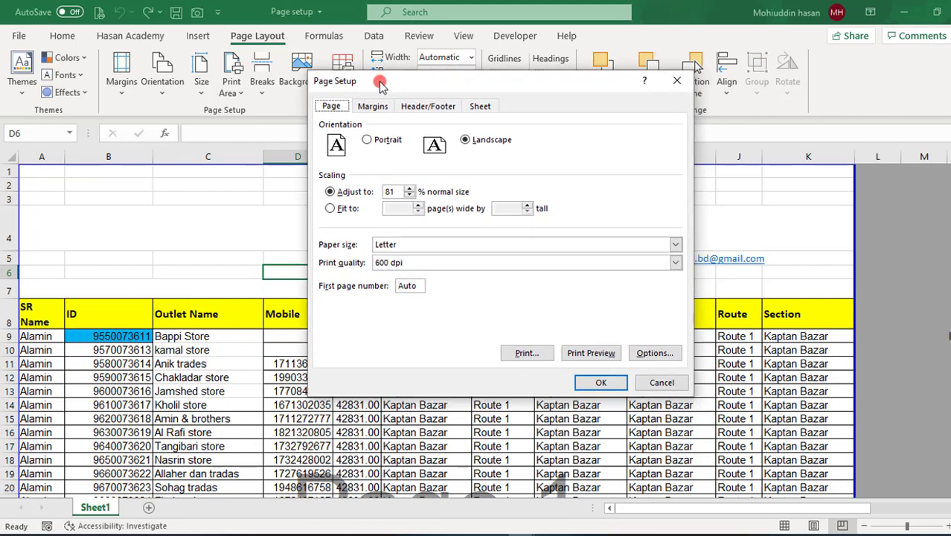
# - Open the custom header editor from the page setup's header and footer settings
pyautogui.click(407, 108)
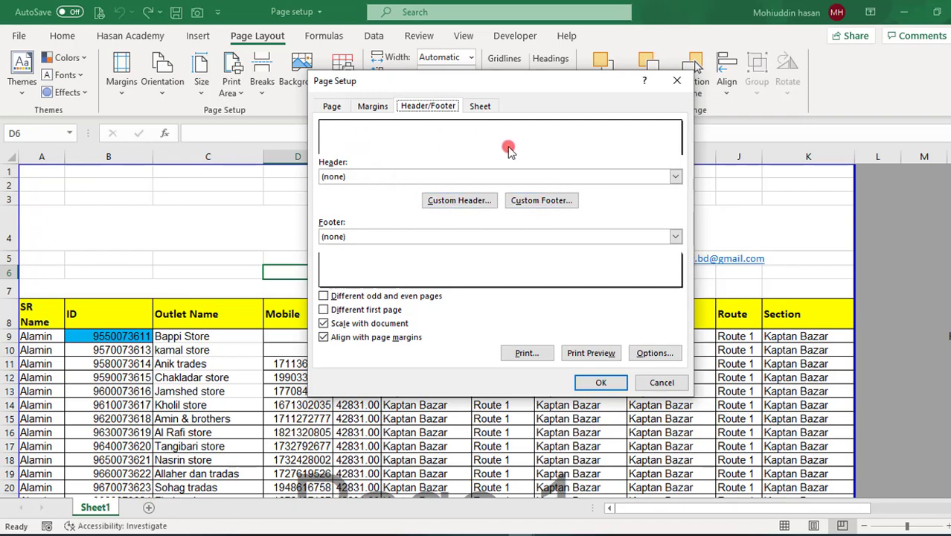
pyautogui.click(459, 200)
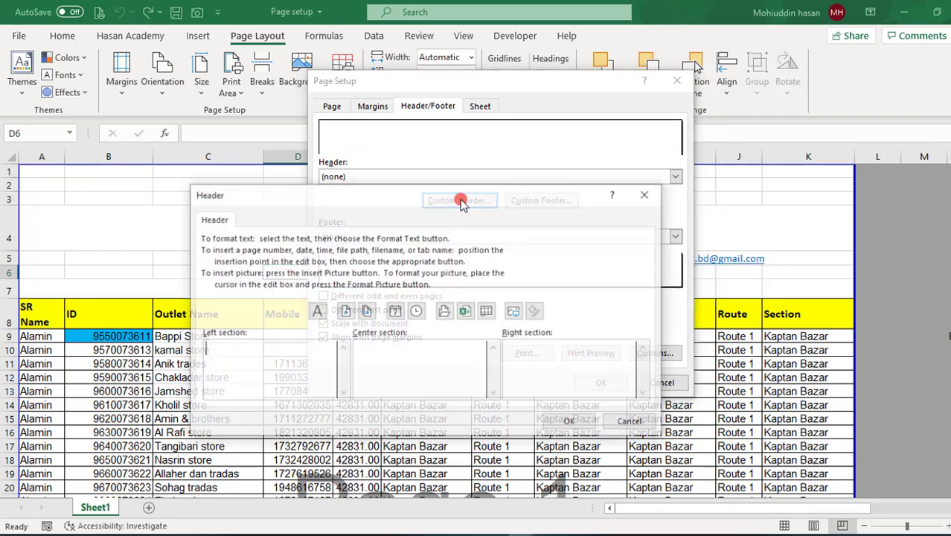
pyautogui.moveTo(467, 190); pyautogui.dragTo(560, 77)
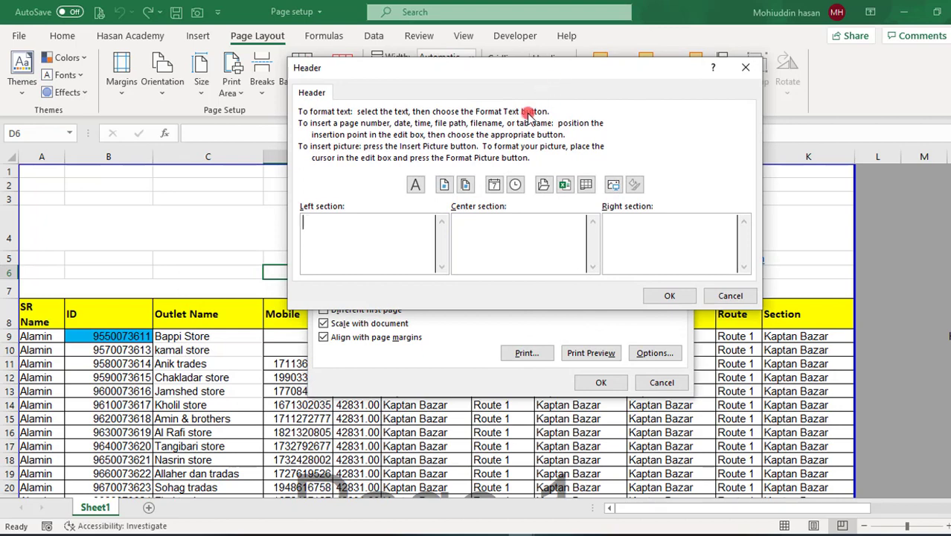
pyautogui.click(328, 216)
pyautogui.moveTo(516, 69); pyautogui.dragTo(491, 196)
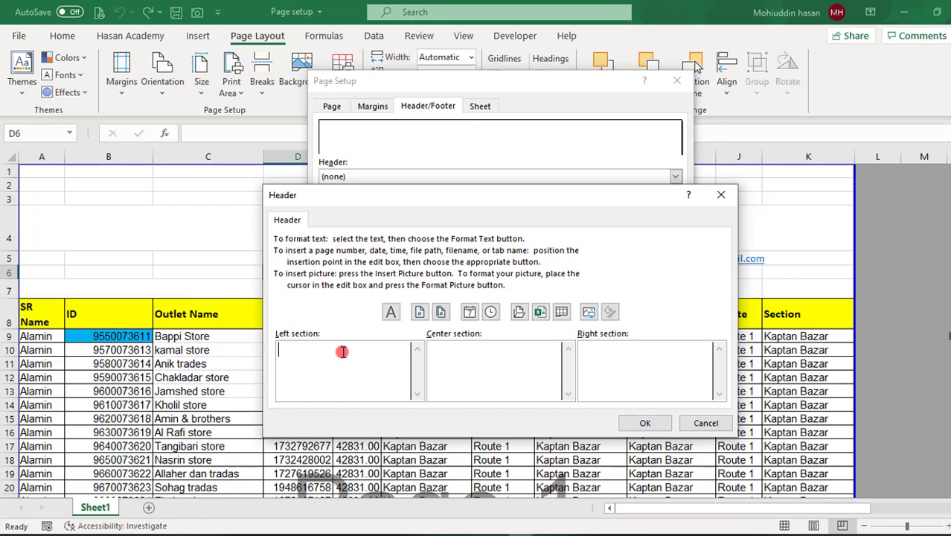
pyautogui.click(464, 354)
# - Review the font, style and size options for the custom header text
pyautogui.click(390, 312)
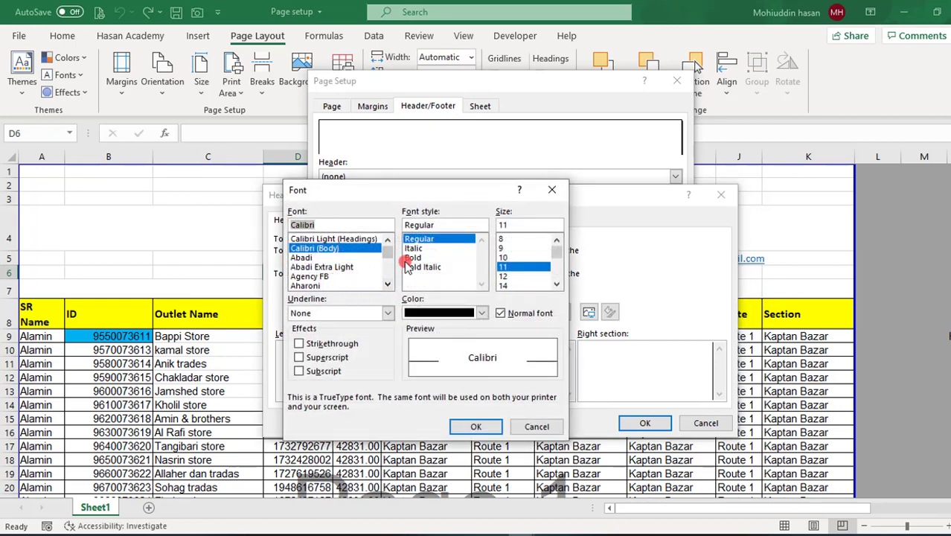
pyautogui.moveTo(344, 190); pyautogui.dragTo(344, 182)
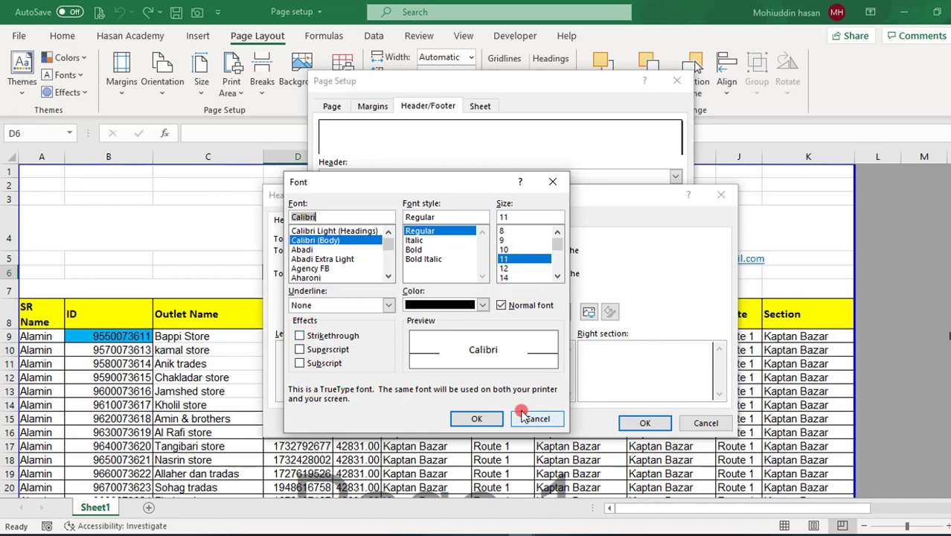
pyautogui.click(476, 418)
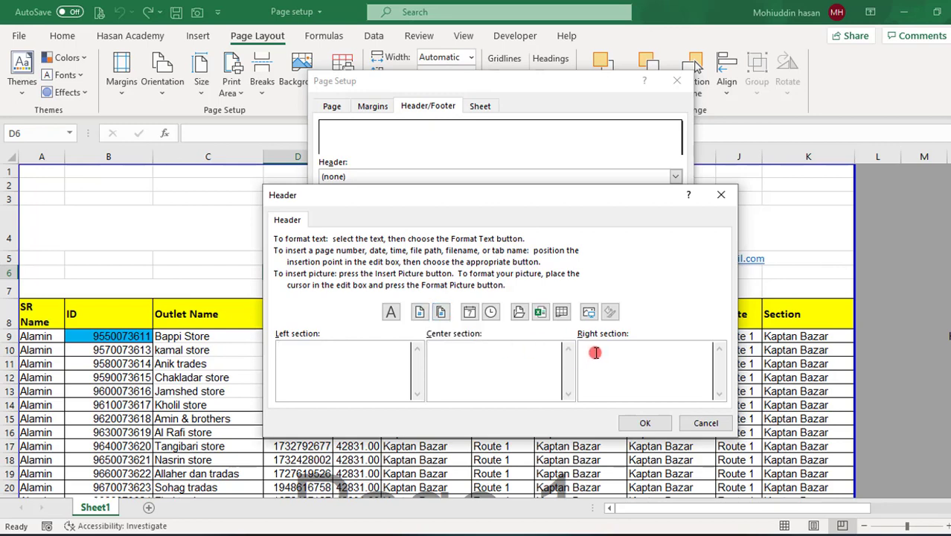
# - Insert the page number code in the header's right section and apply the page setup
pyautogui.click(417, 313)
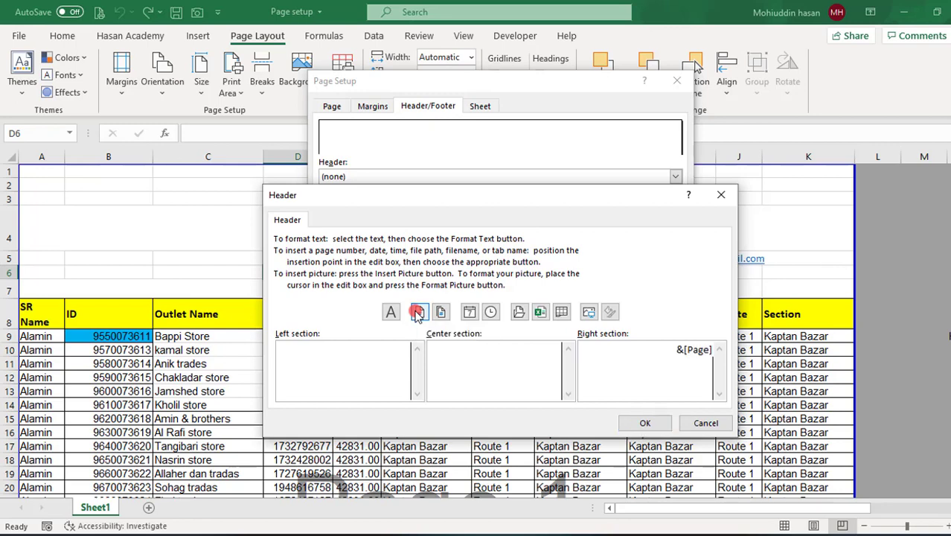
pyautogui.click(641, 423)
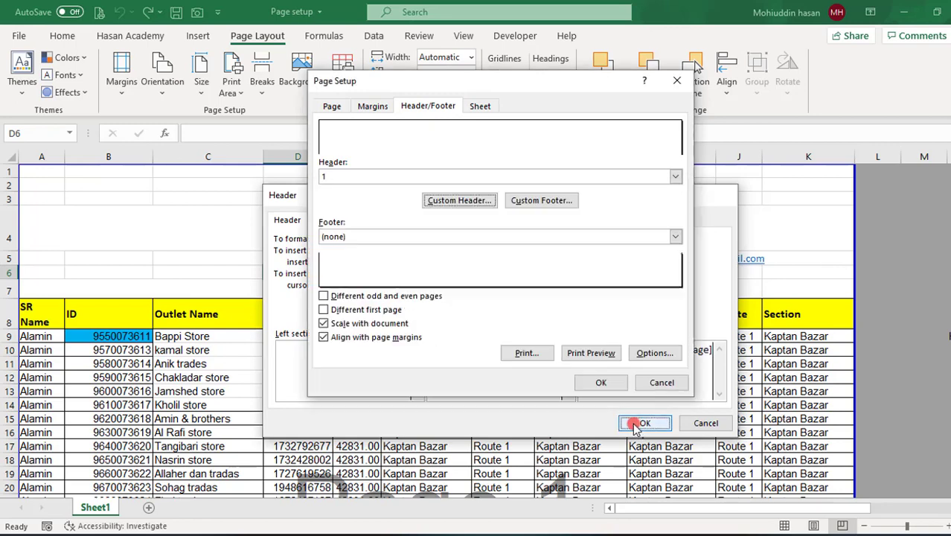
pyautogui.click(600, 383)
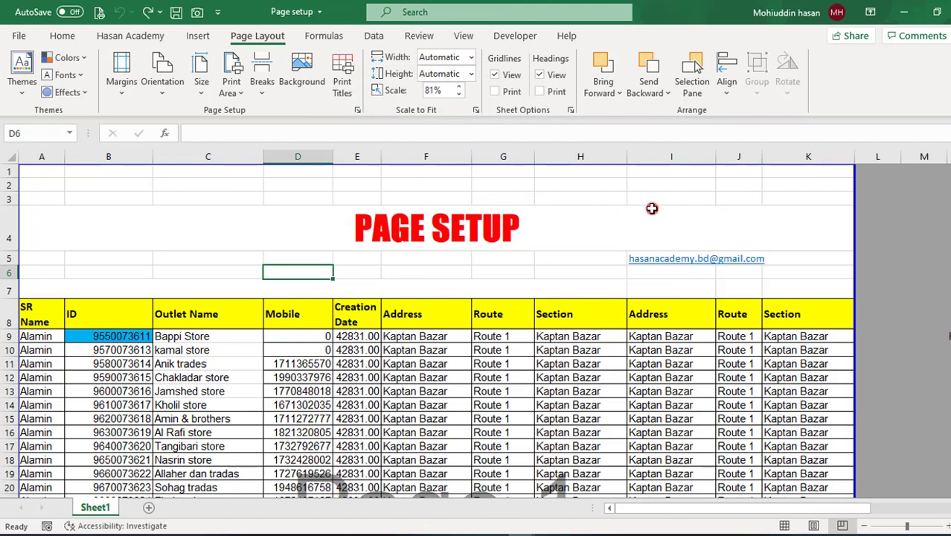
# - Check the header page number on pages 1 and 2 of the print preview
pyautogui.hotkey('ctrl', 'p')
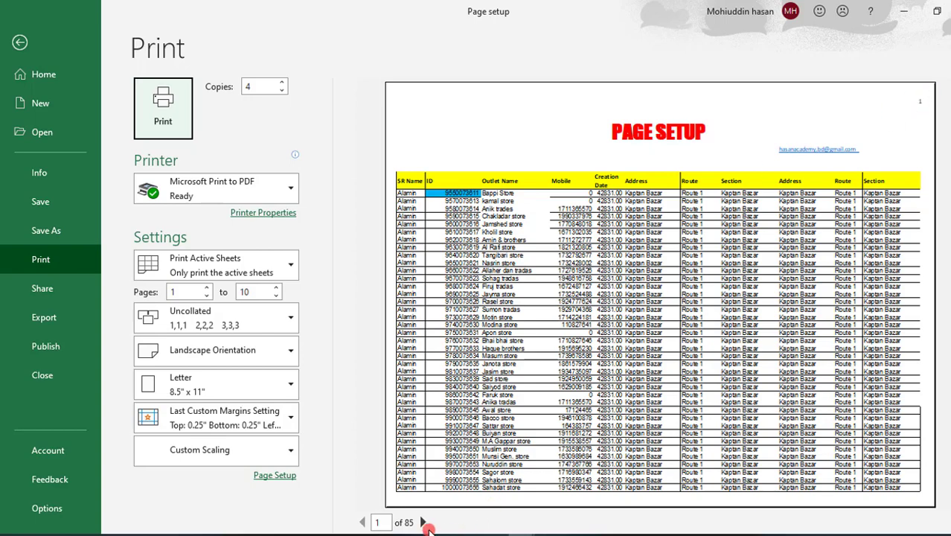
pyautogui.click(423, 521)
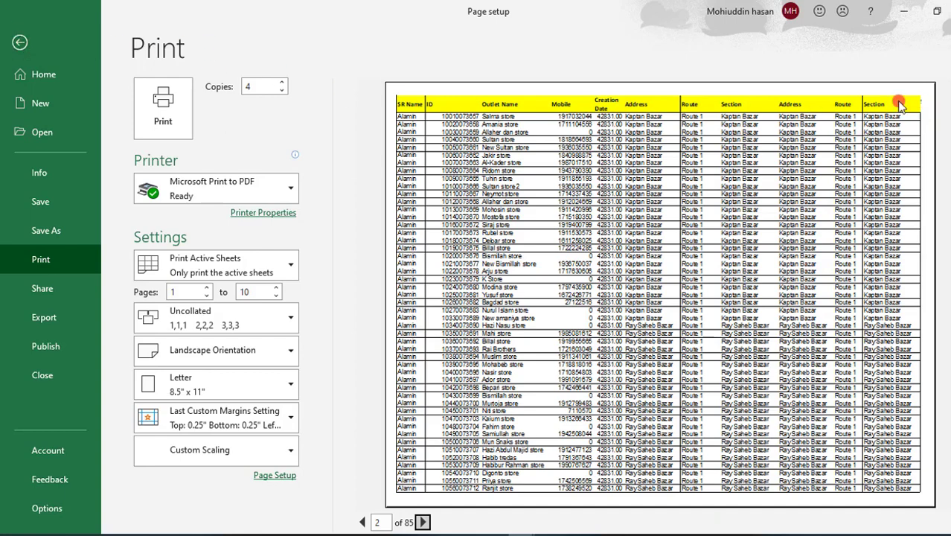
pyautogui.click(19, 42)
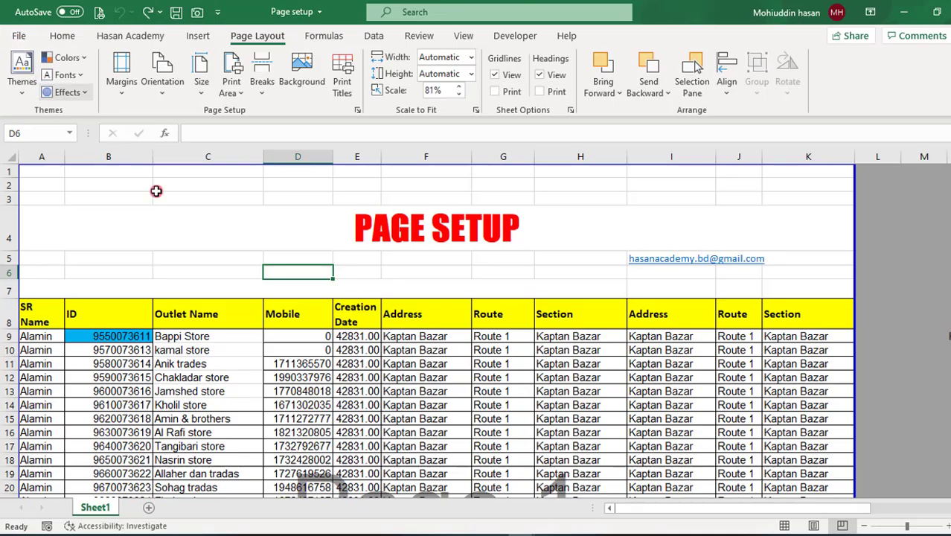
# - Set the sheet's top page margin to 0.5 in the page setup
pyautogui.click(358, 111)
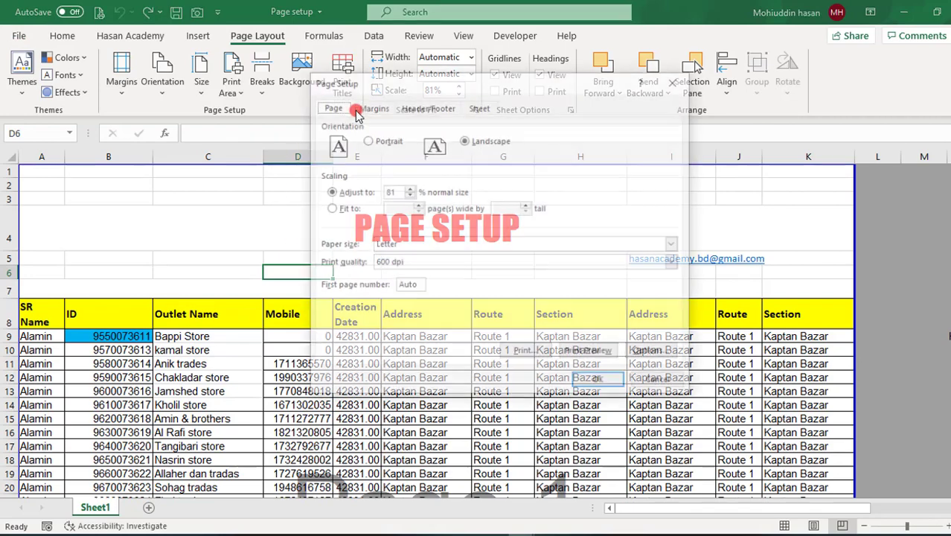
pyautogui.click(372, 107)
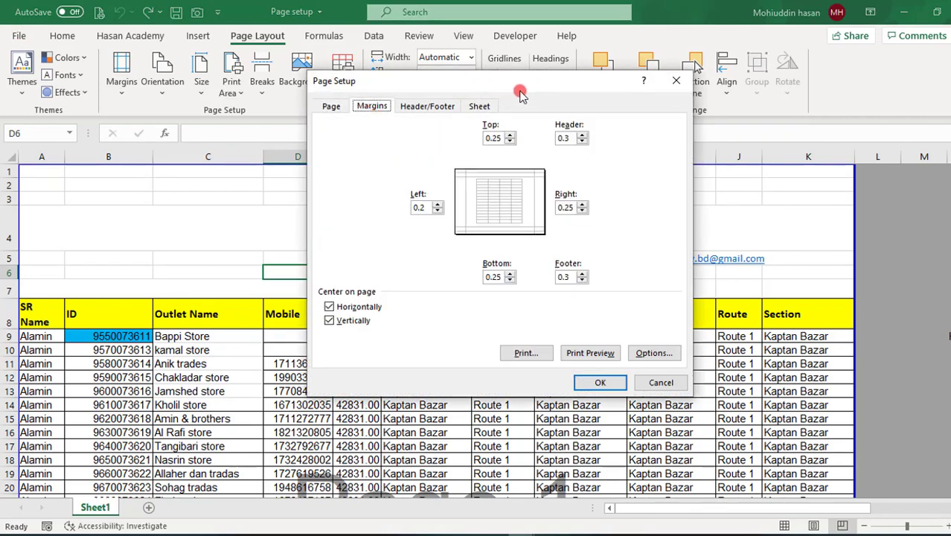
pyautogui.moveTo(530, 90); pyautogui.dragTo(302, 97)
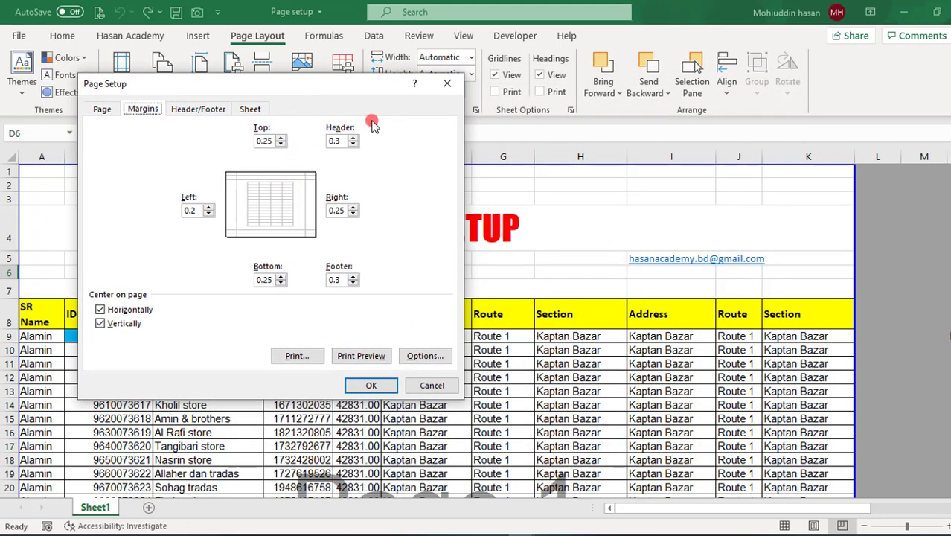
pyautogui.doubleClick(335, 141)
pyautogui.click(348, 281)
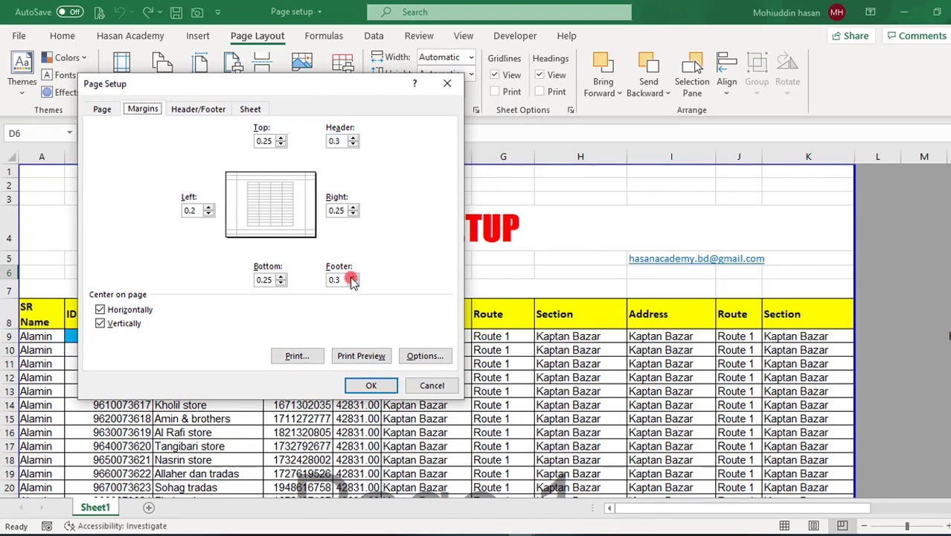
pyautogui.click(277, 140)
pyautogui.click(272, 140)
pyautogui.click(282, 137)
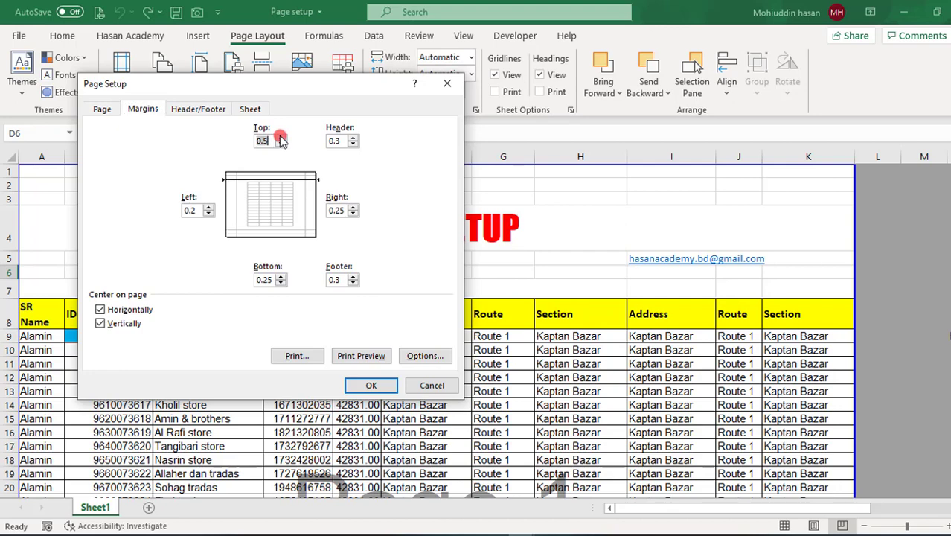
# - Set the bottom, right and left page margins to 0.5 and apply them
pyautogui.click(281, 276)
pyautogui.click(354, 207)
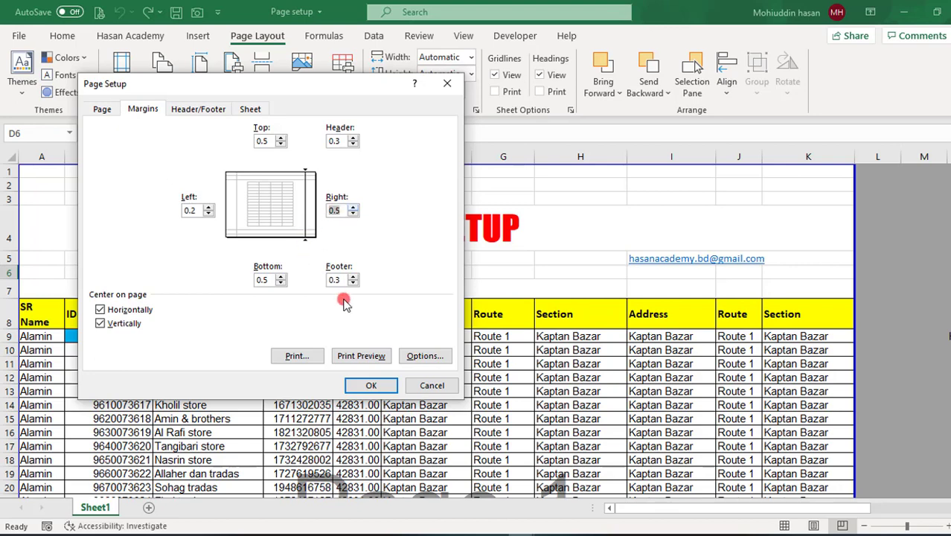
pyautogui.click(208, 207)
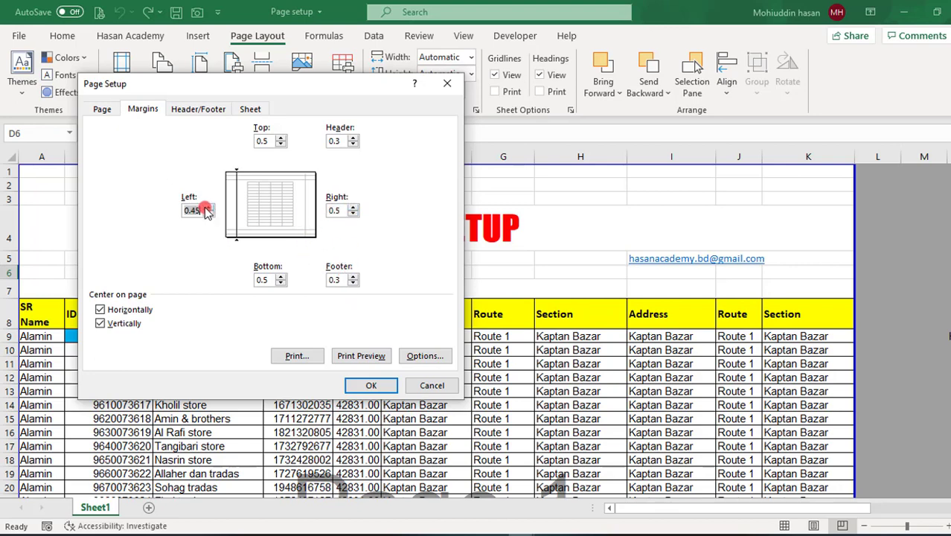
pyautogui.click(209, 214)
pyautogui.click(271, 218)
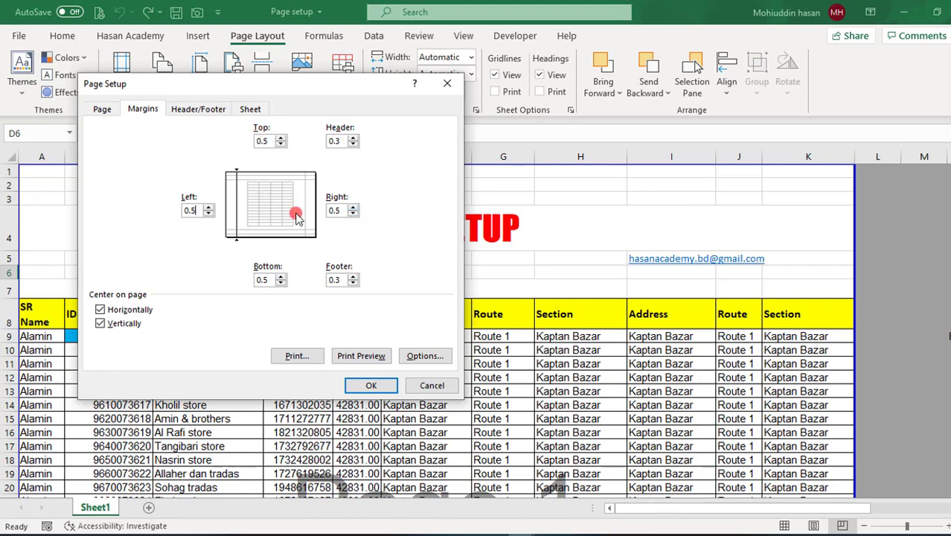
pyautogui.click(367, 383)
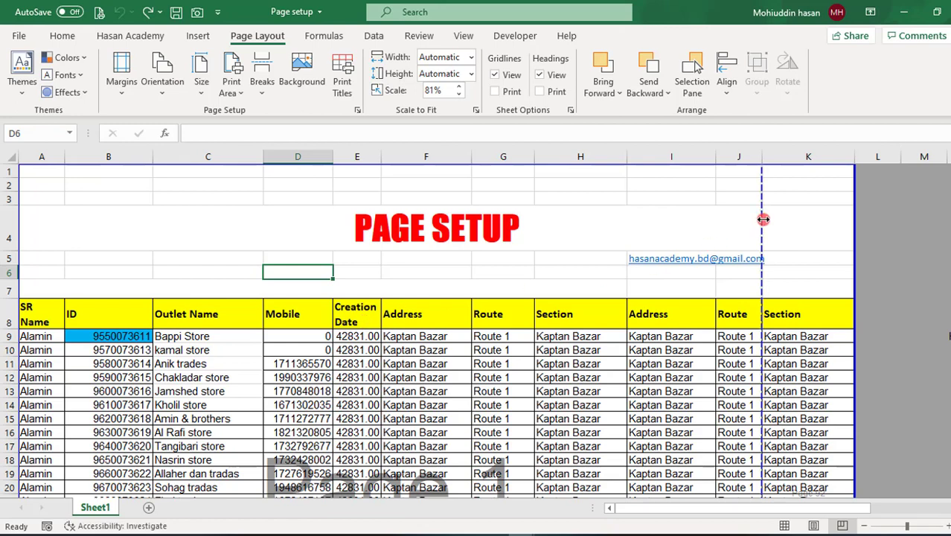
# - Move the vertical page break to include column K on page 1, and check the first three pages in the print preview
pyautogui.moveTo(762, 218); pyautogui.dragTo(863, 233)
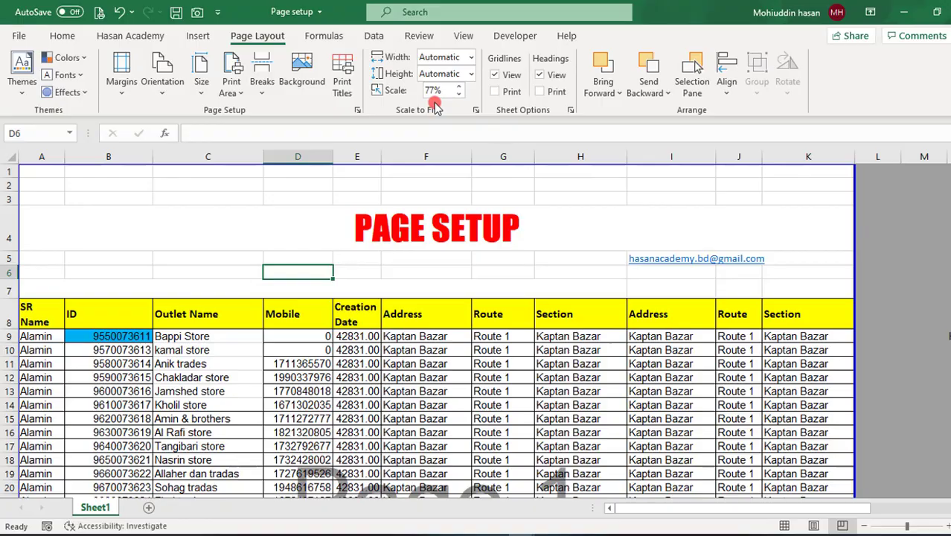
pyautogui.hotkey('ctrl', 'p')
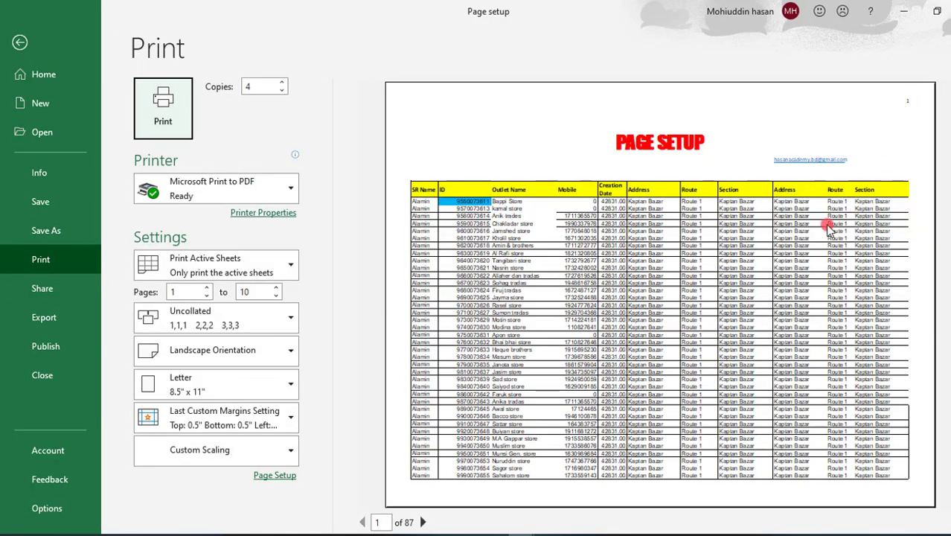
pyautogui.click(421, 521)
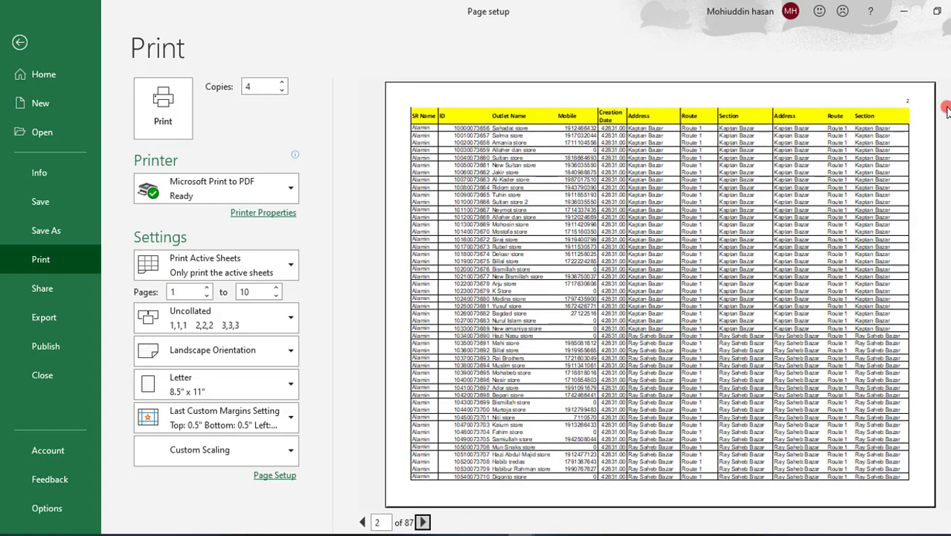
pyautogui.click(421, 521)
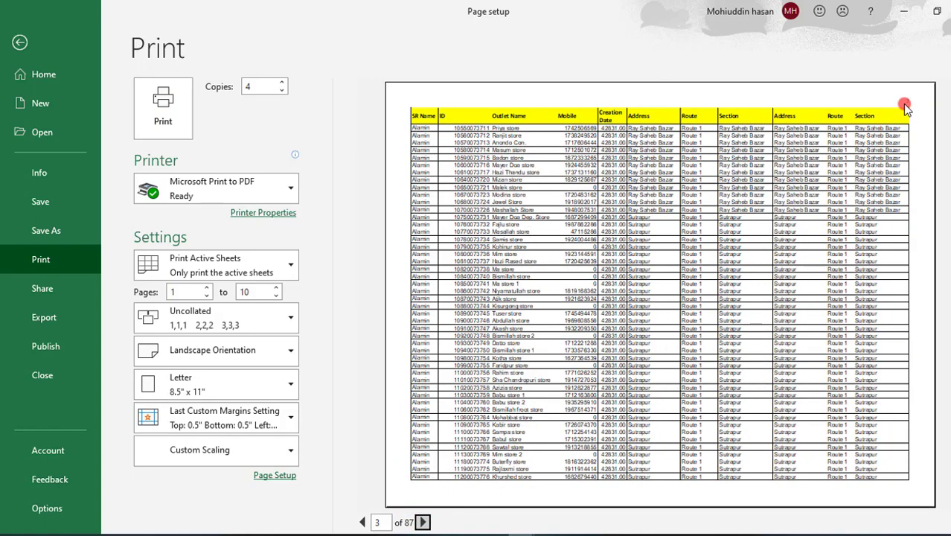
pyautogui.click(20, 42)
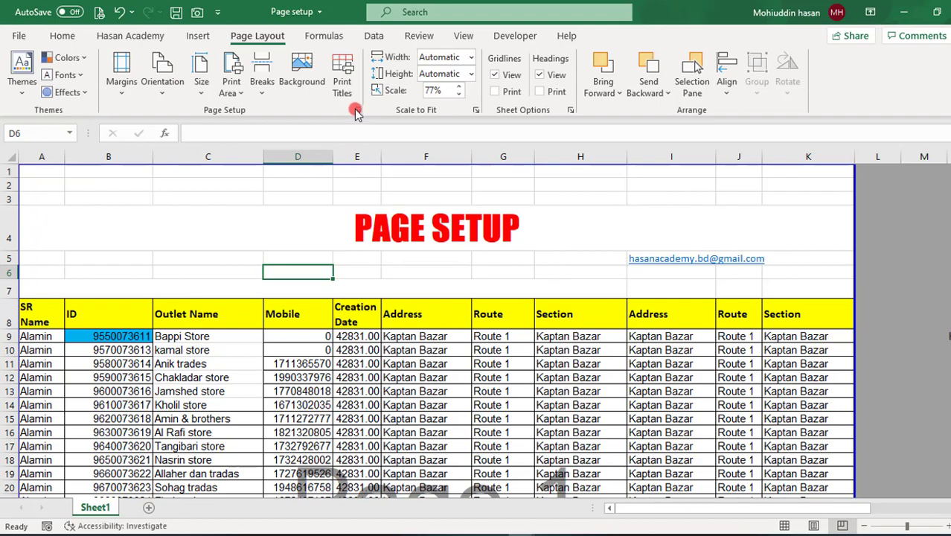
# - Review the page setup's header and margin settings and the sections of the custom header
pyautogui.click(357, 112)
pyautogui.click(199, 110)
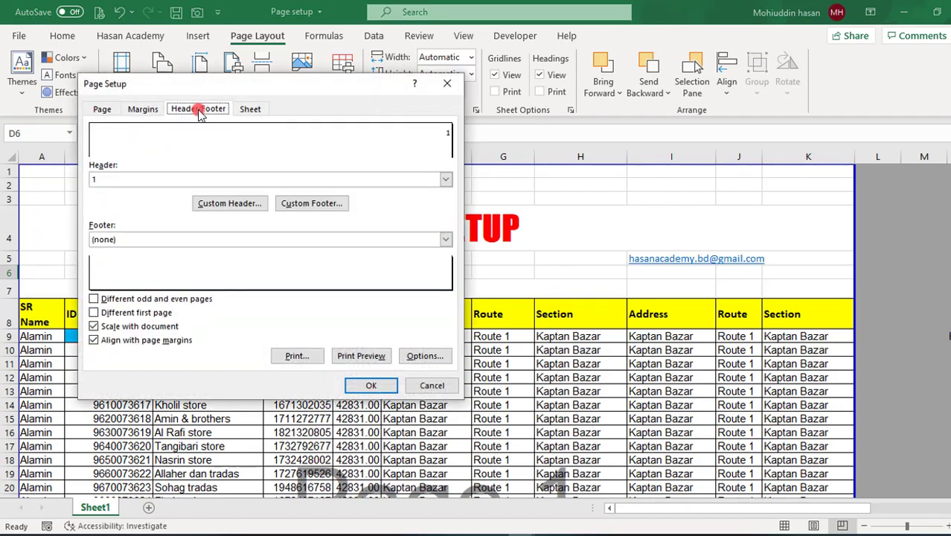
pyautogui.click(141, 109)
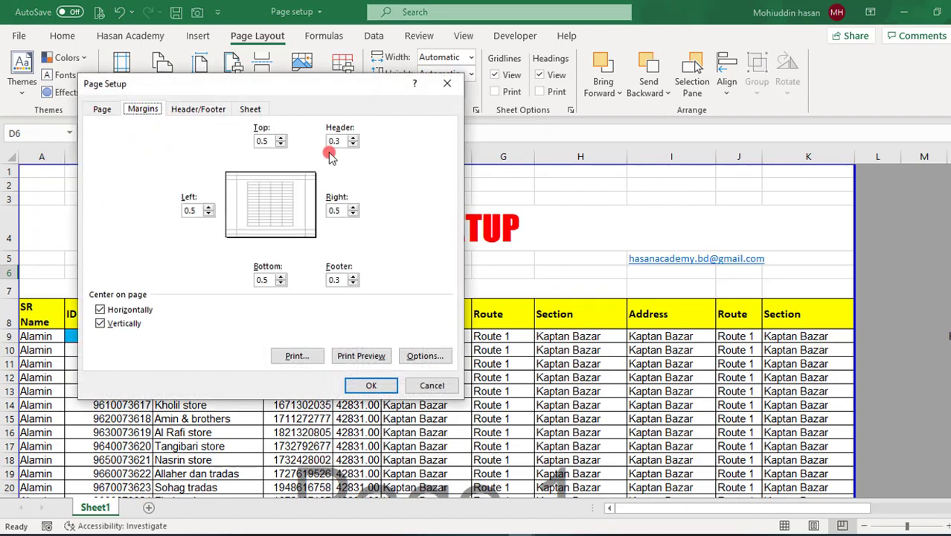
pyautogui.click(339, 141)
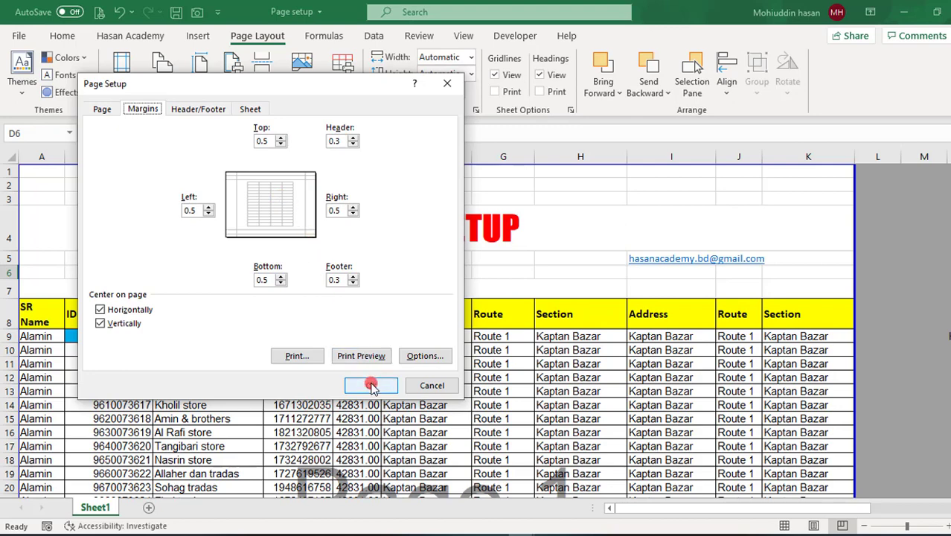
pyautogui.click(201, 118)
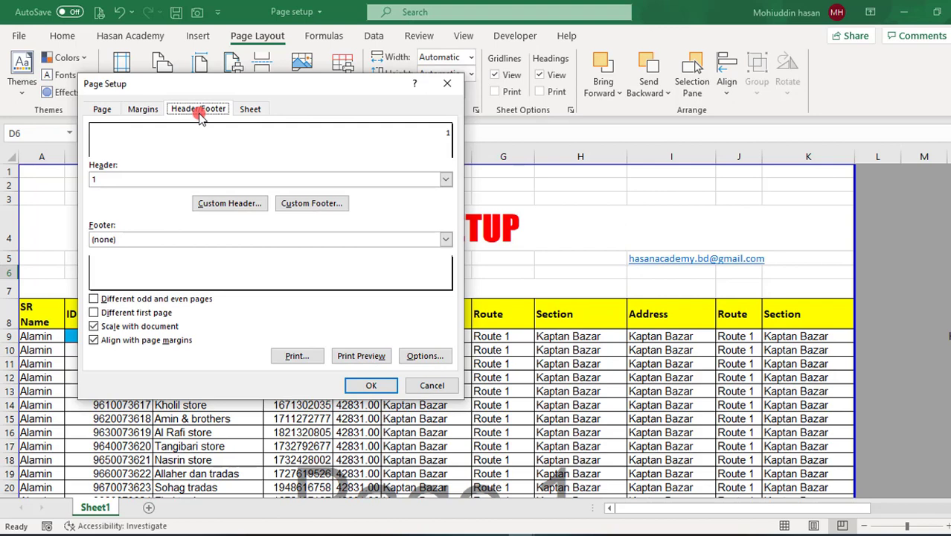
pyautogui.click(220, 203)
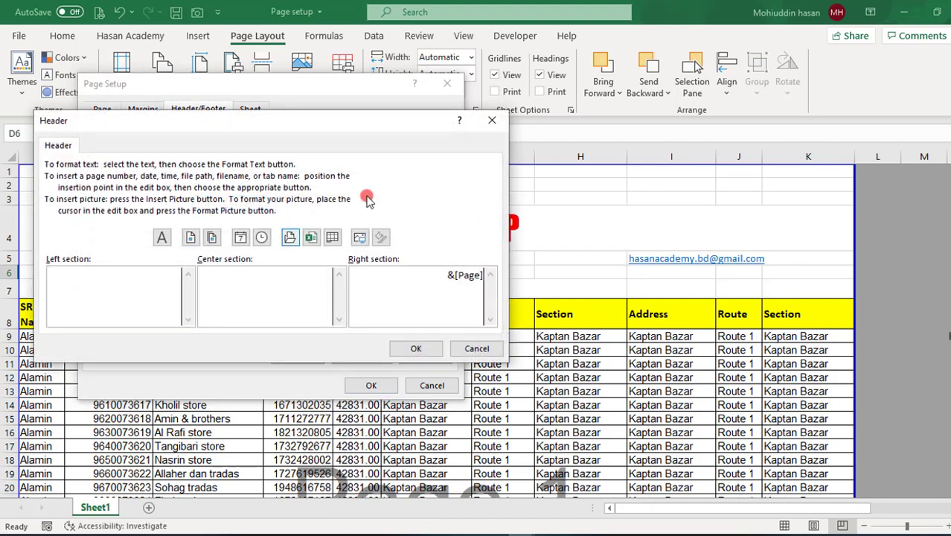
pyautogui.click(493, 122)
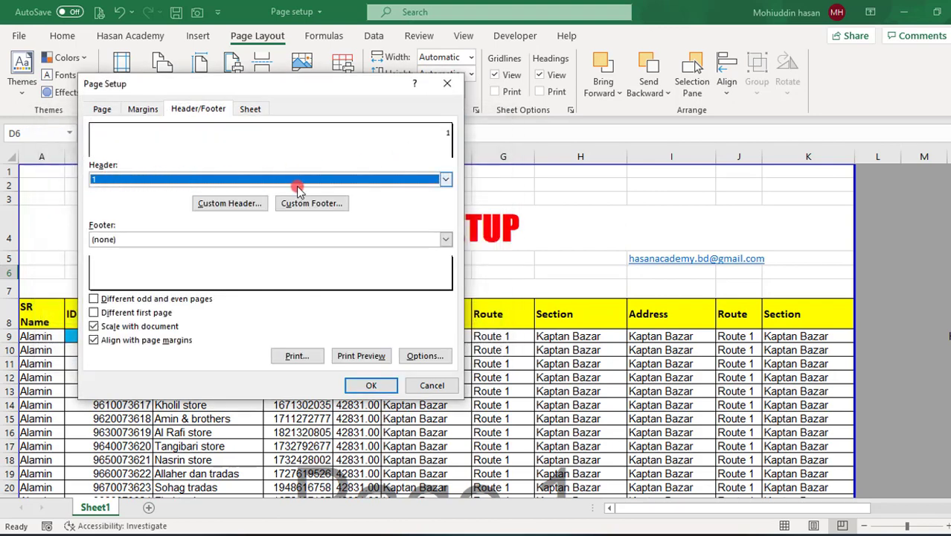
# - Replace the page number in the custom header's right section with the total number of pages, and check pages 1 and 2 in the print preview
pyautogui.click(235, 205)
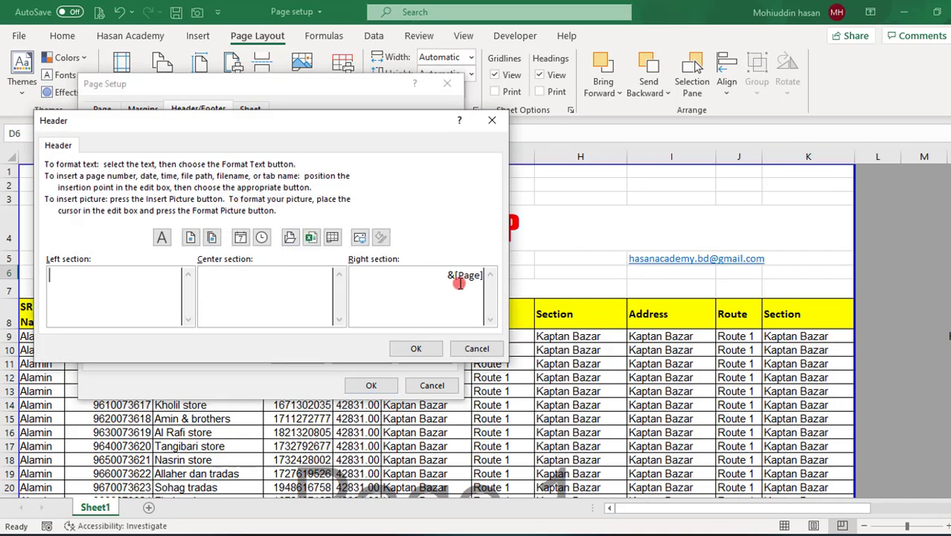
pyautogui.click(444, 275)
pyautogui.moveTo(448, 274); pyautogui.dragTo(511, 273)
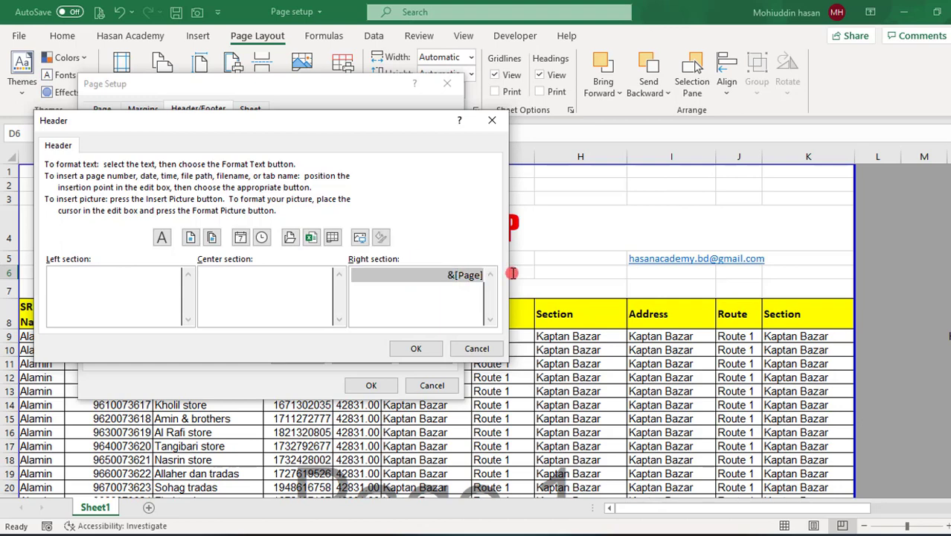
pyautogui.press('Delete')
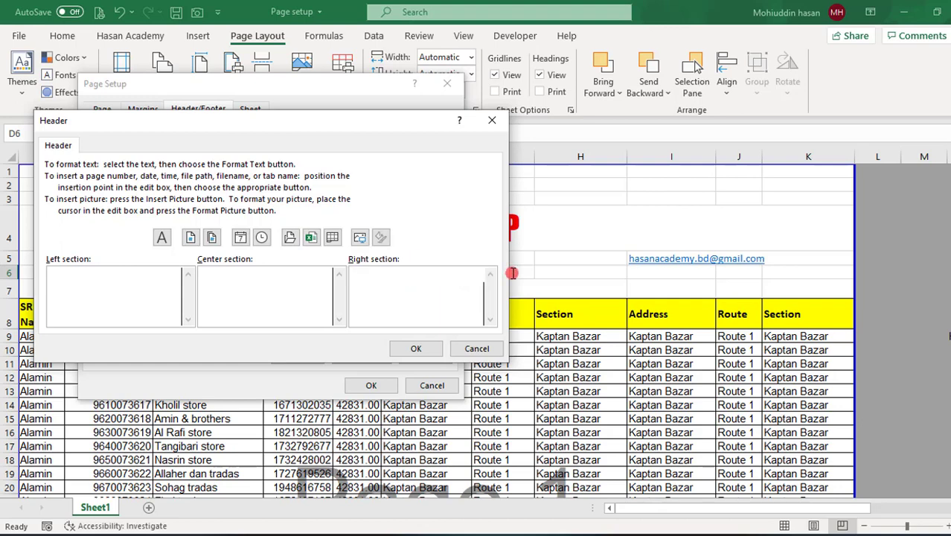
pyautogui.click(214, 238)
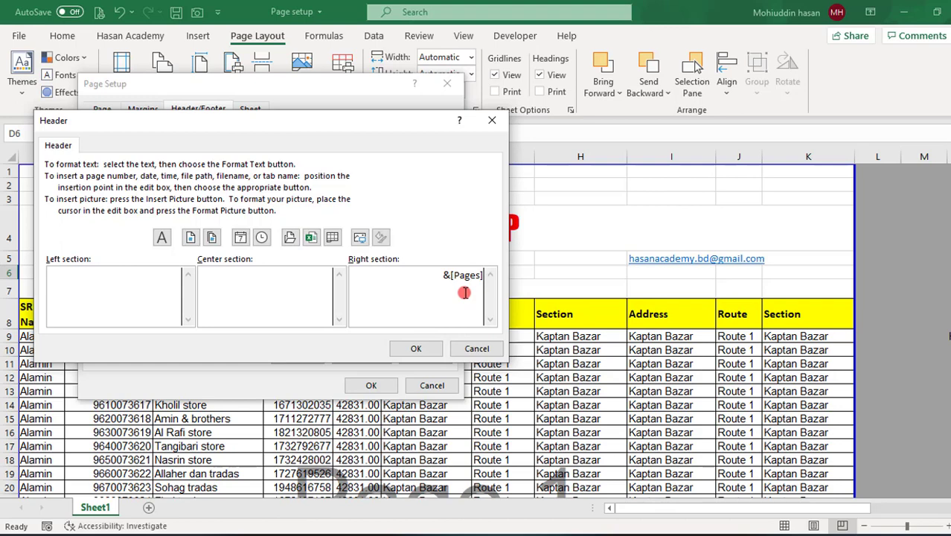
pyautogui.click(415, 349)
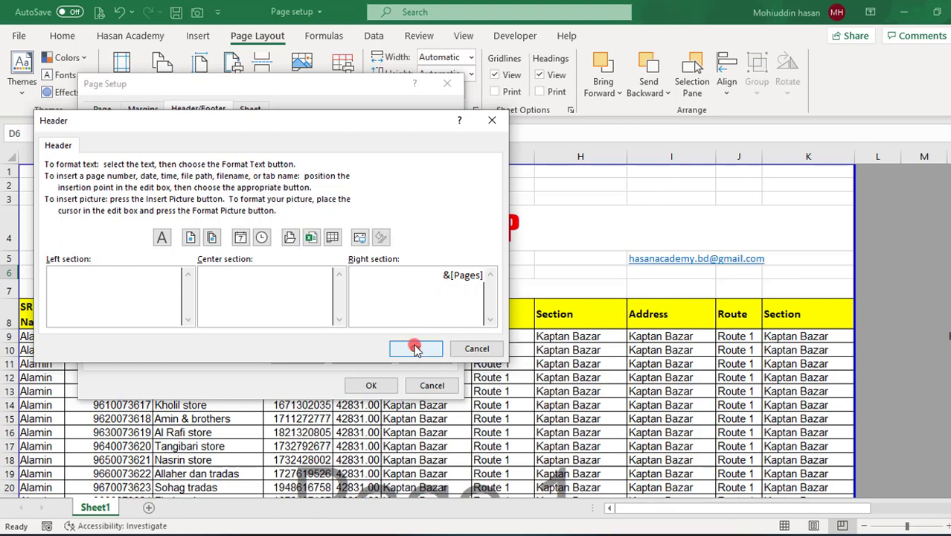
pyautogui.click(371, 385)
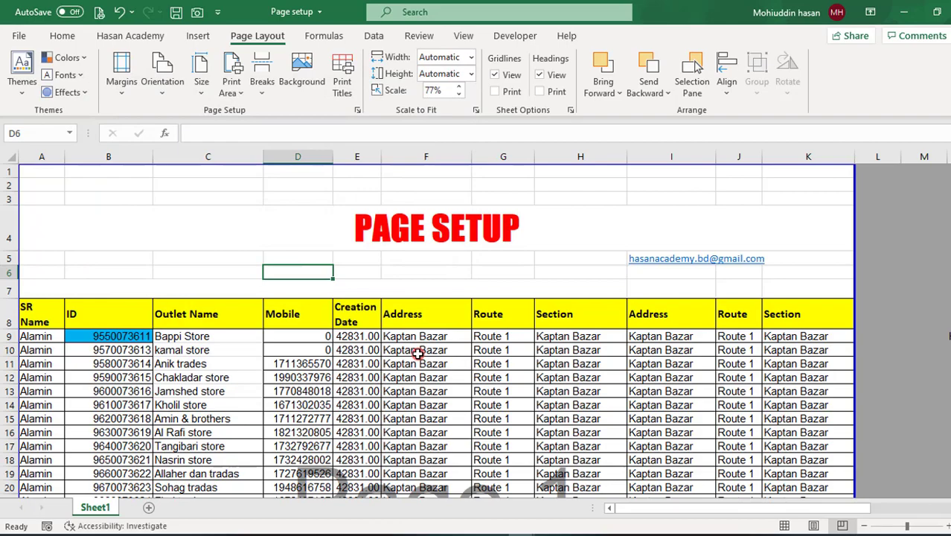
pyautogui.hotkey('ctrl', 'p')
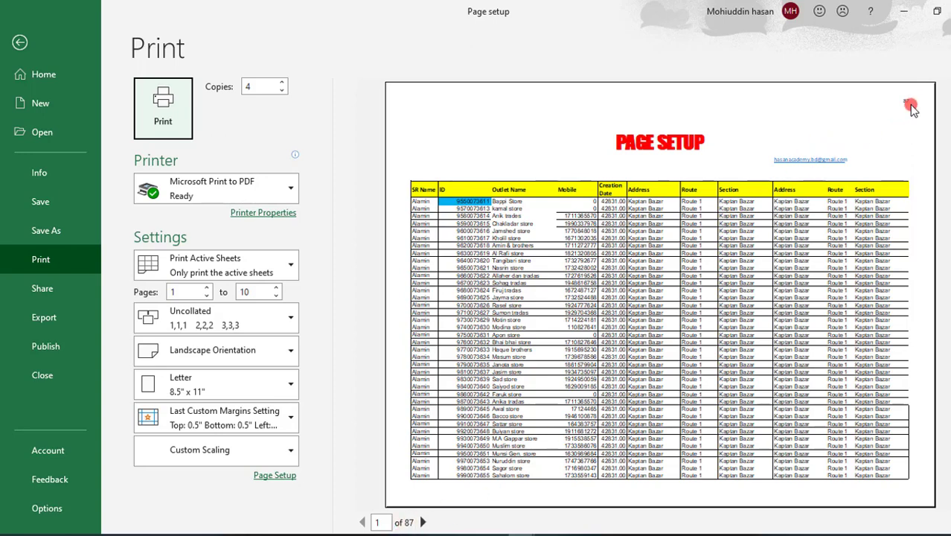
pyautogui.click(422, 523)
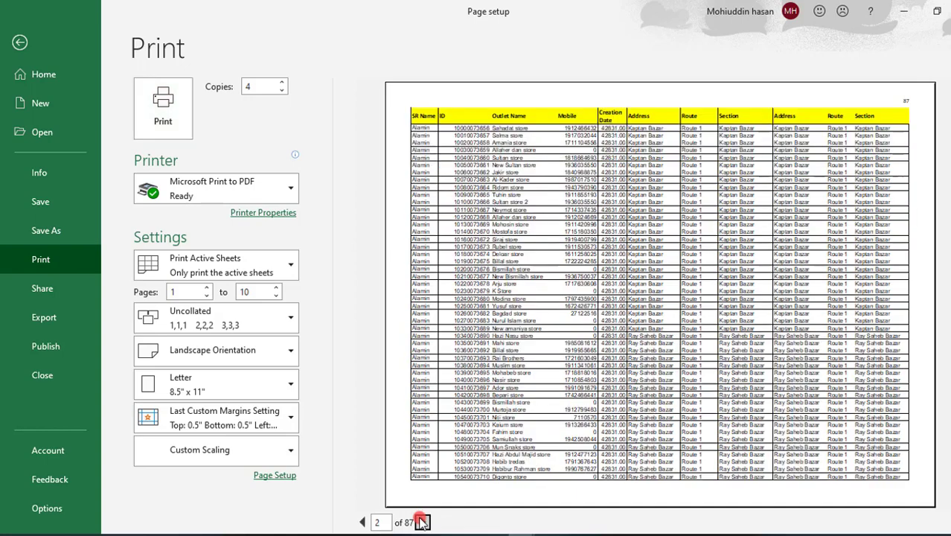
pyautogui.click(362, 522)
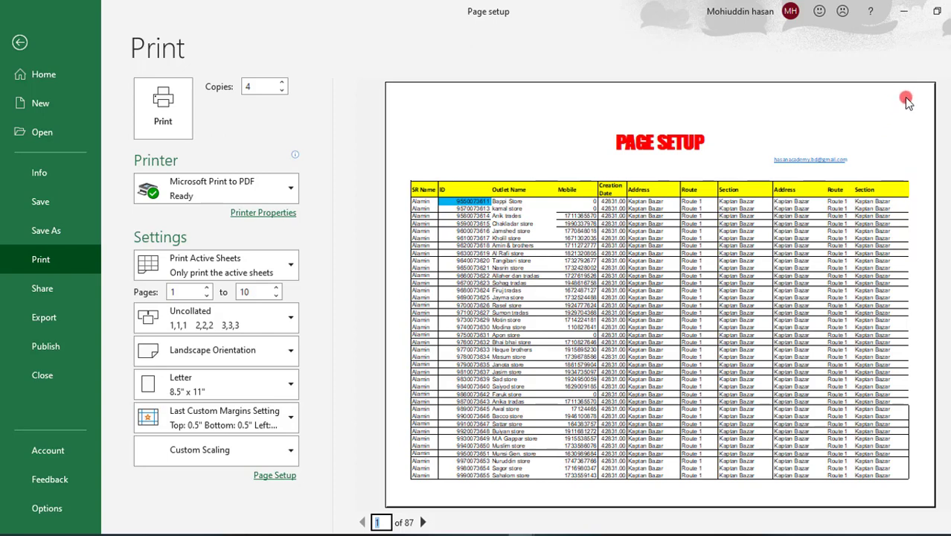
pyautogui.click(23, 40)
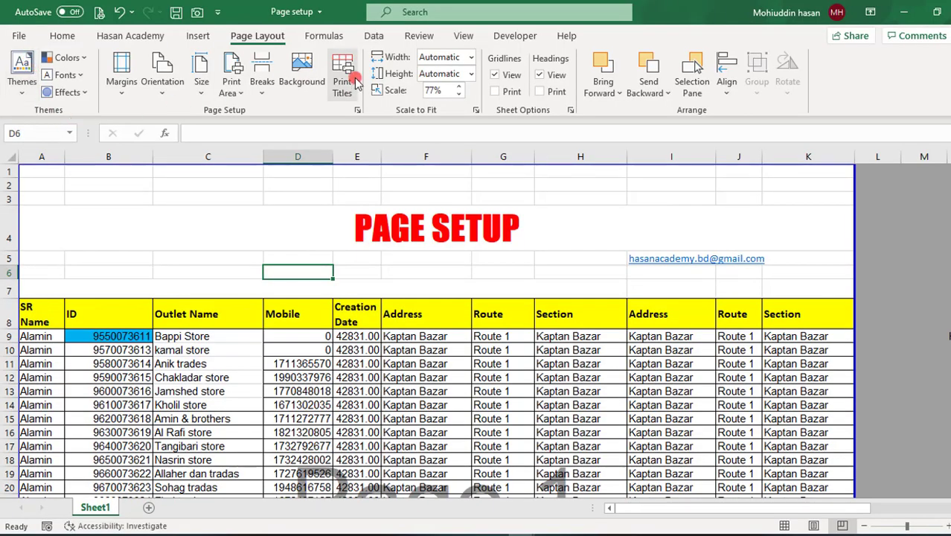
# - Replace the total page count in the custom header's right section with the current page number code
pyautogui.click(355, 110)
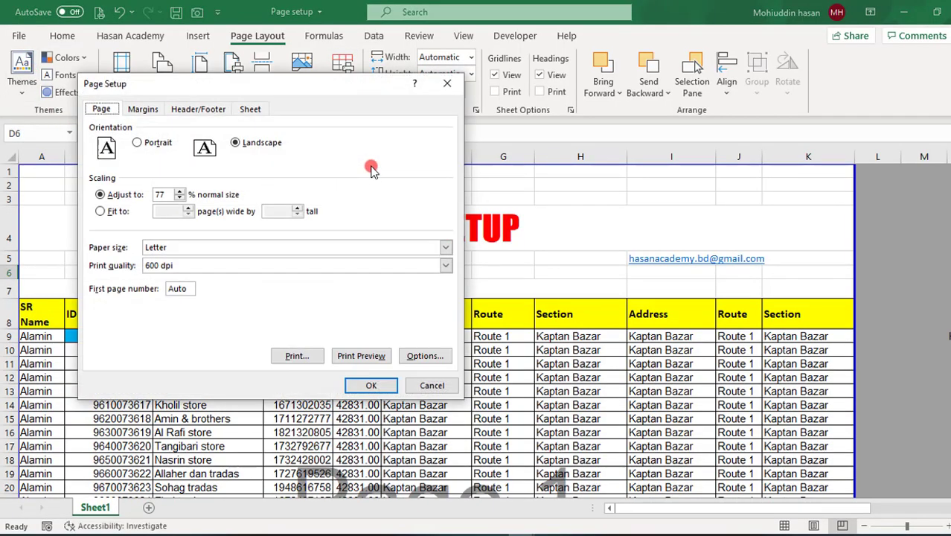
pyautogui.click(201, 108)
pyautogui.click(225, 204)
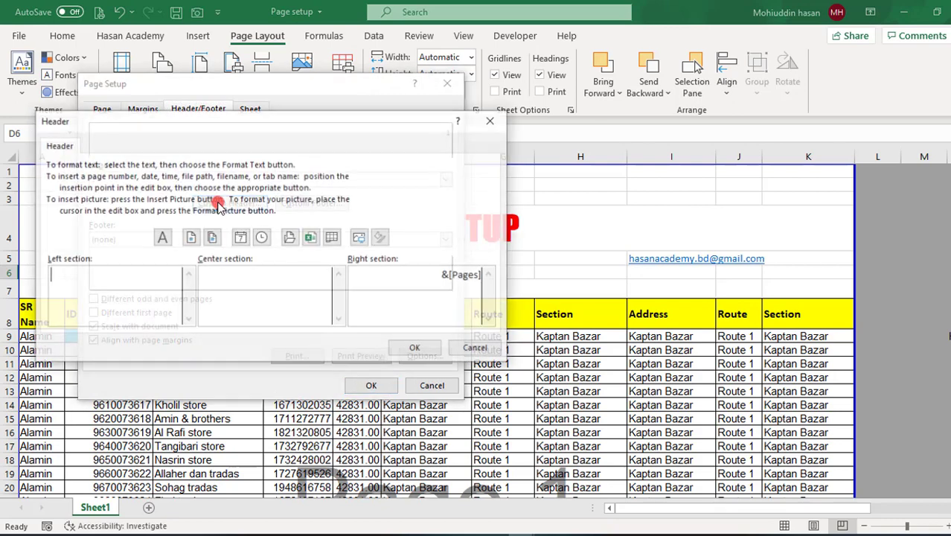
pyautogui.moveTo(440, 275); pyautogui.dragTo(540, 281)
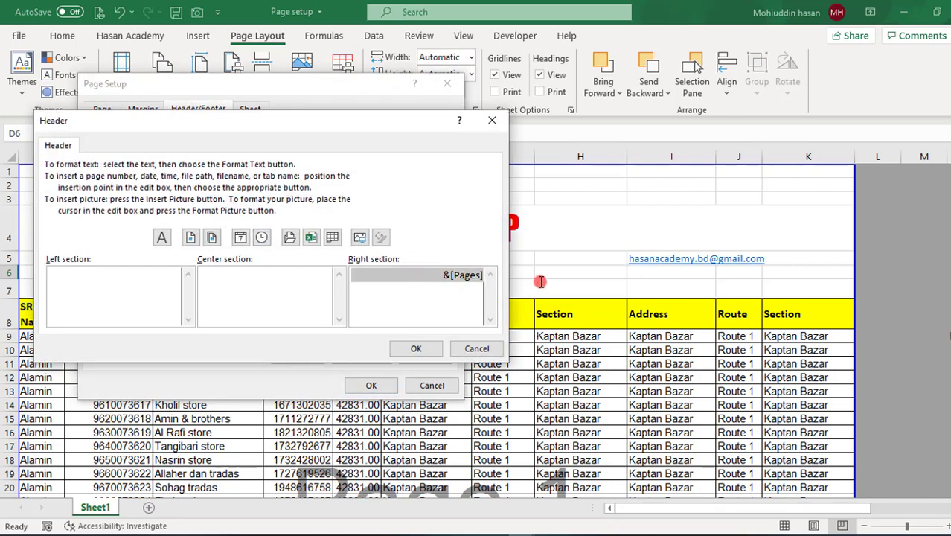
pyautogui.press('Delete')
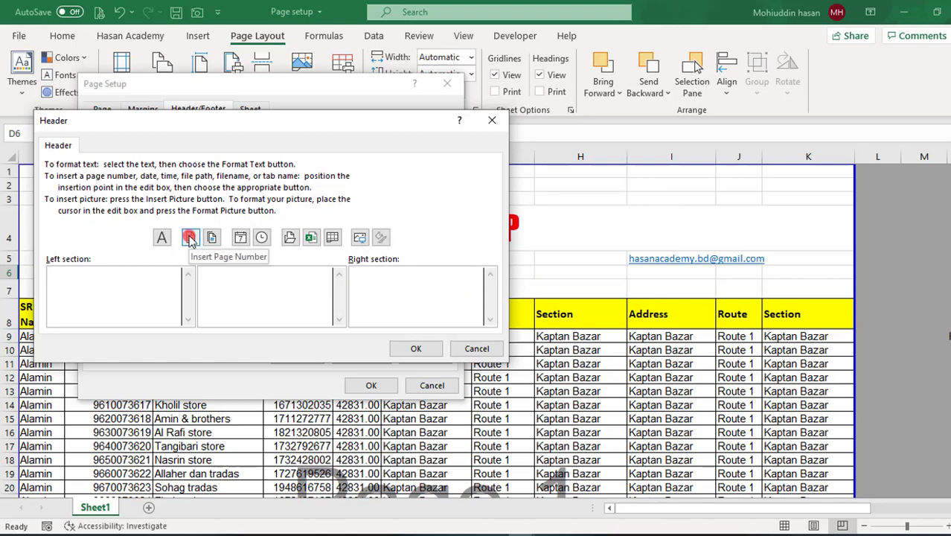
pyautogui.click(189, 238)
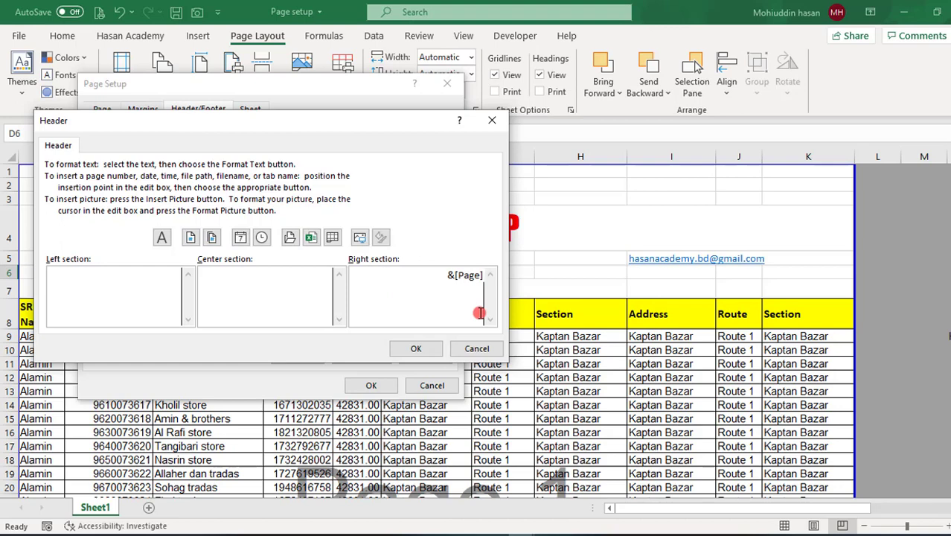
# - Extend the header's right section to "&[Page]& out of &[Pages]" and check the first four pages in the print preview
pyautogui.write('&')
pyautogui.write('out of')
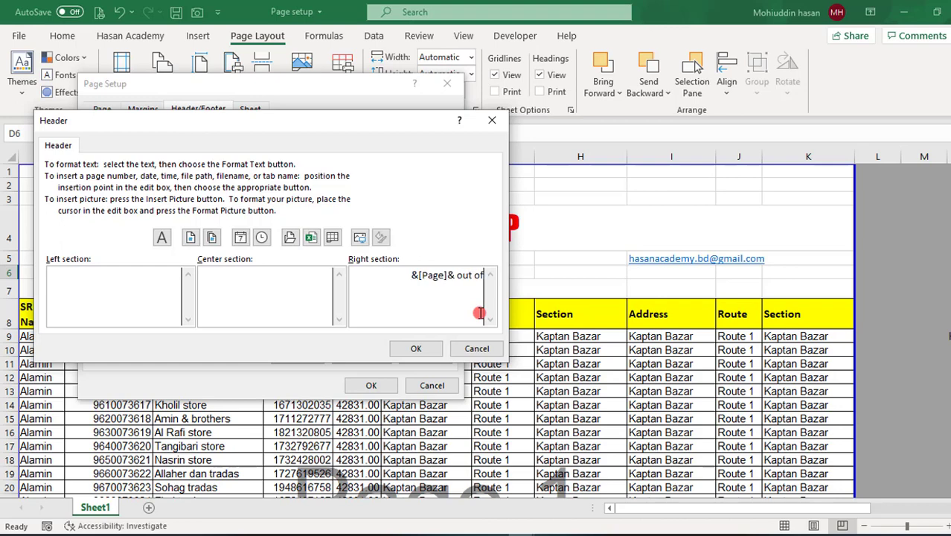
pyautogui.click(213, 239)
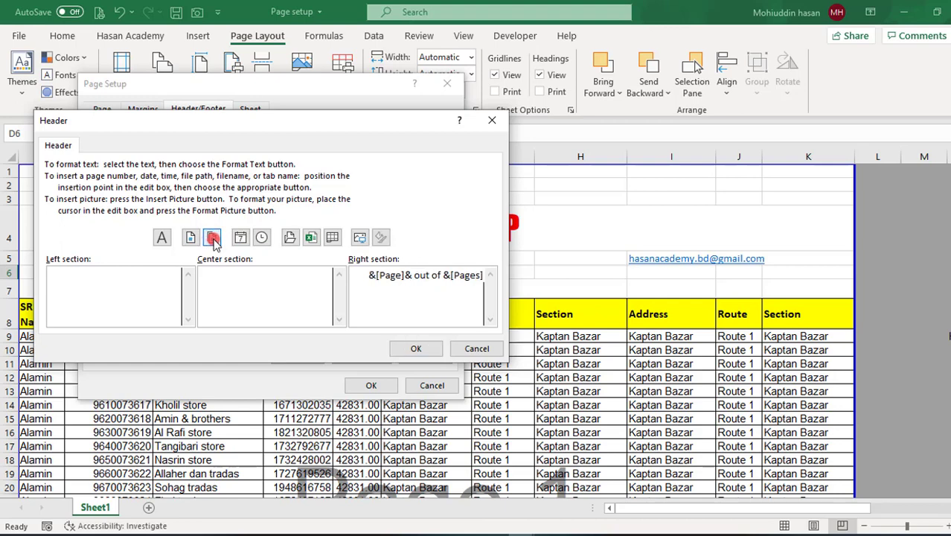
pyautogui.click(450, 275)
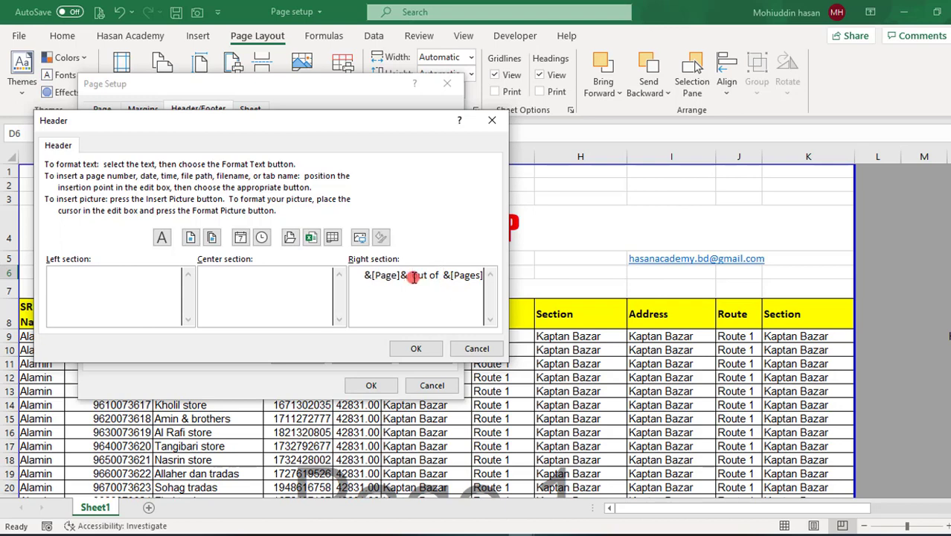
pyautogui.click(418, 348)
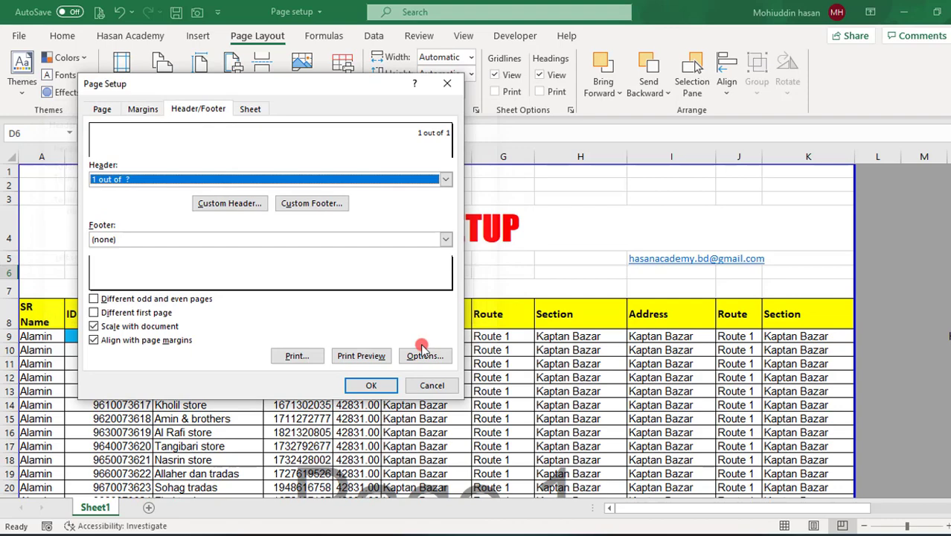
pyautogui.click(374, 383)
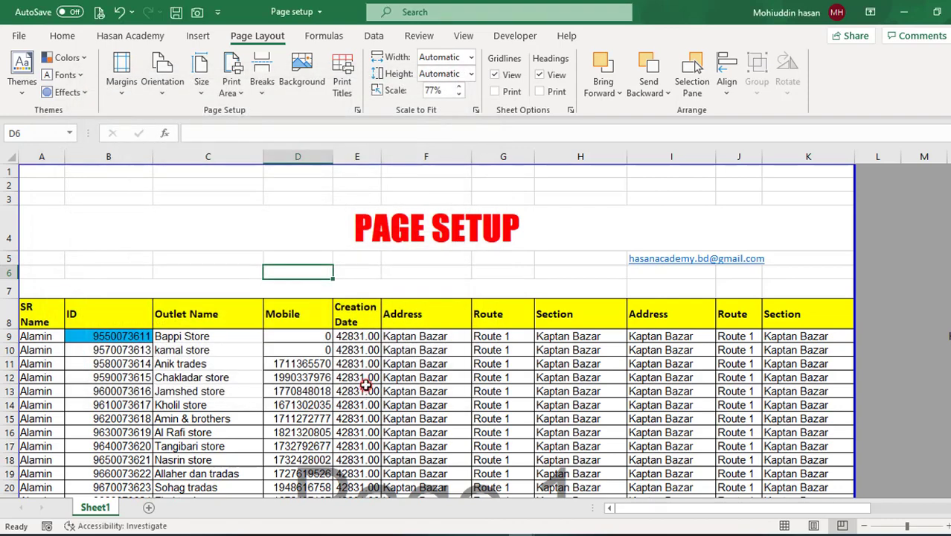
pyautogui.hotkey('ctrl', 'p')
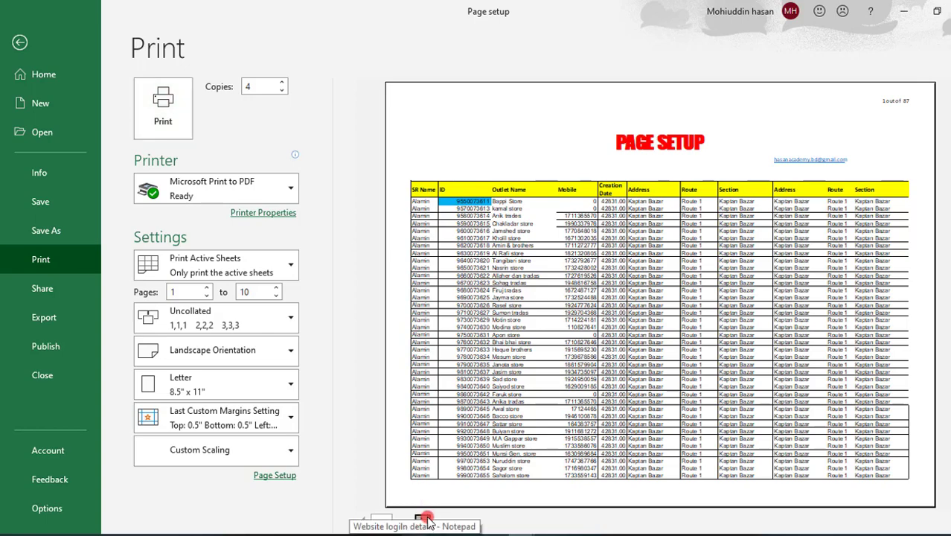
pyautogui.click(426, 519)
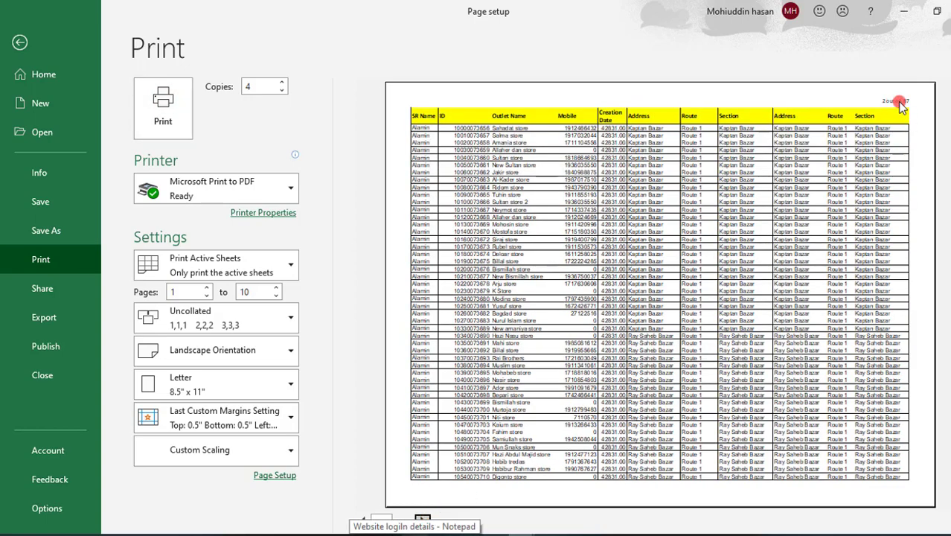
pyautogui.click(423, 520)
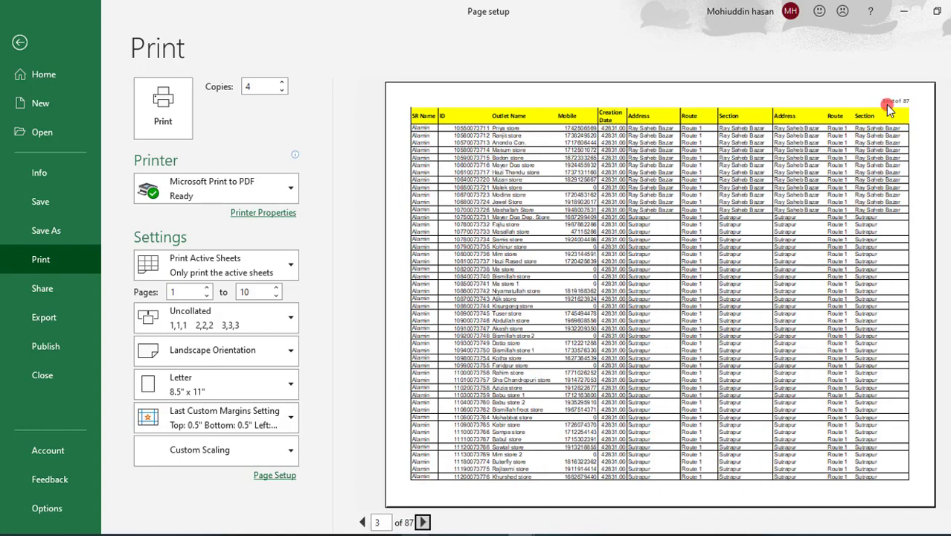
pyautogui.click(422, 521)
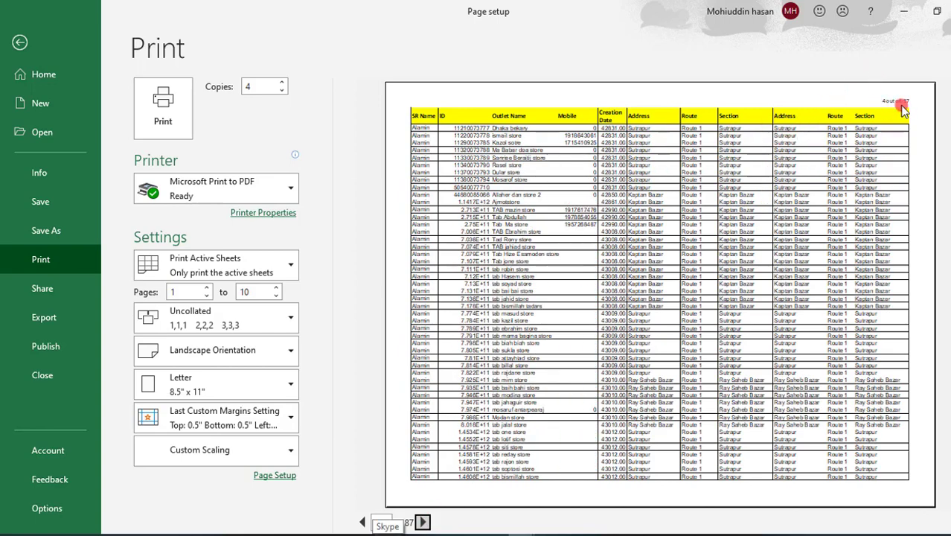
pyautogui.click(19, 42)
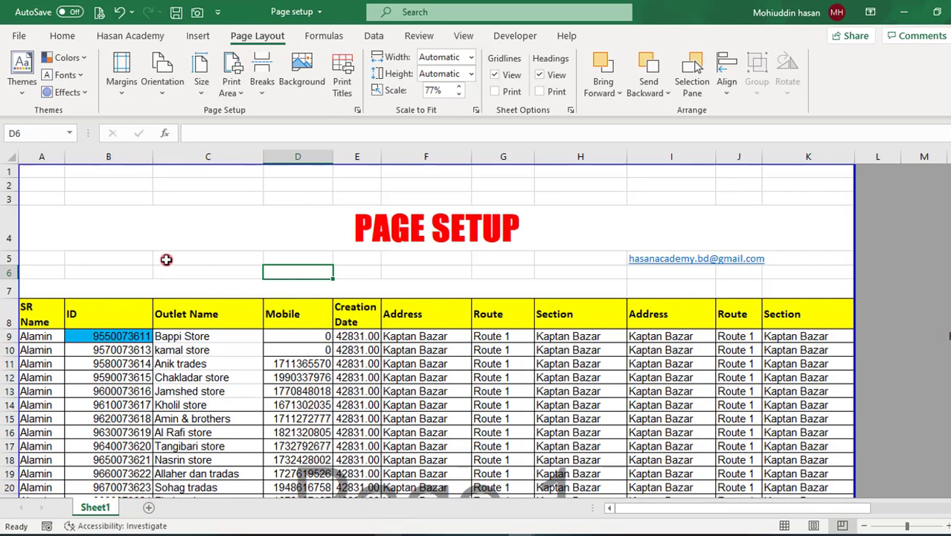
# - Insert the date code &[Date] in the custom header's left section, and check pages 1 and 2 in the print preview
pyautogui.click(358, 111)
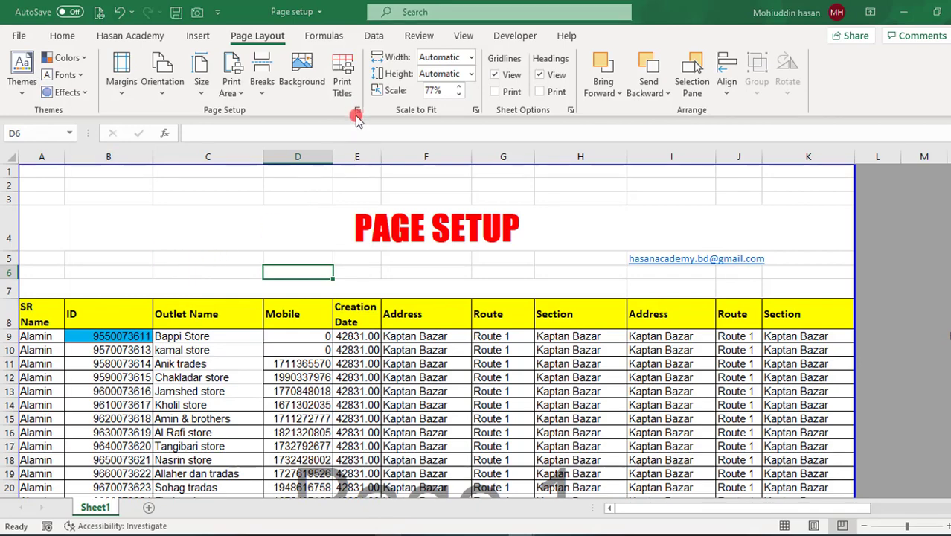
pyautogui.click(192, 110)
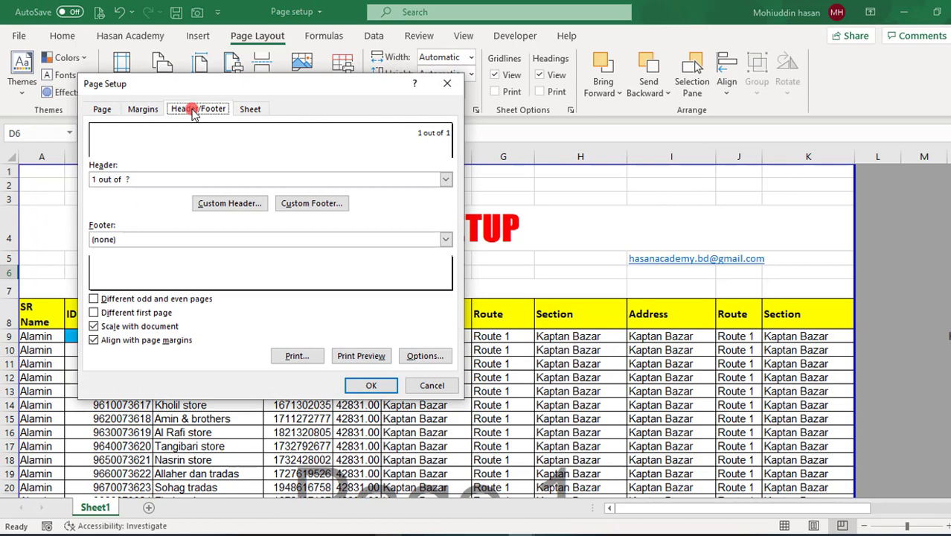
pyautogui.click(222, 204)
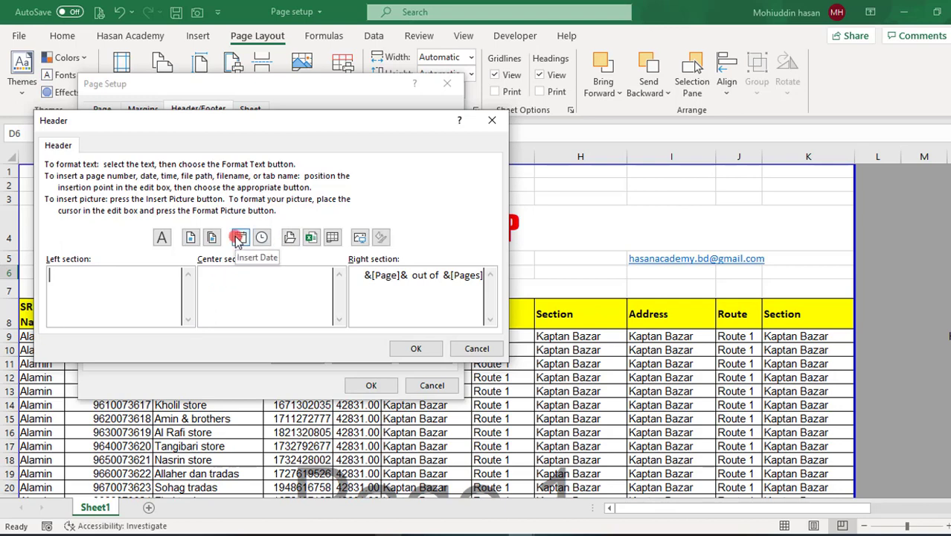
pyautogui.click(63, 278)
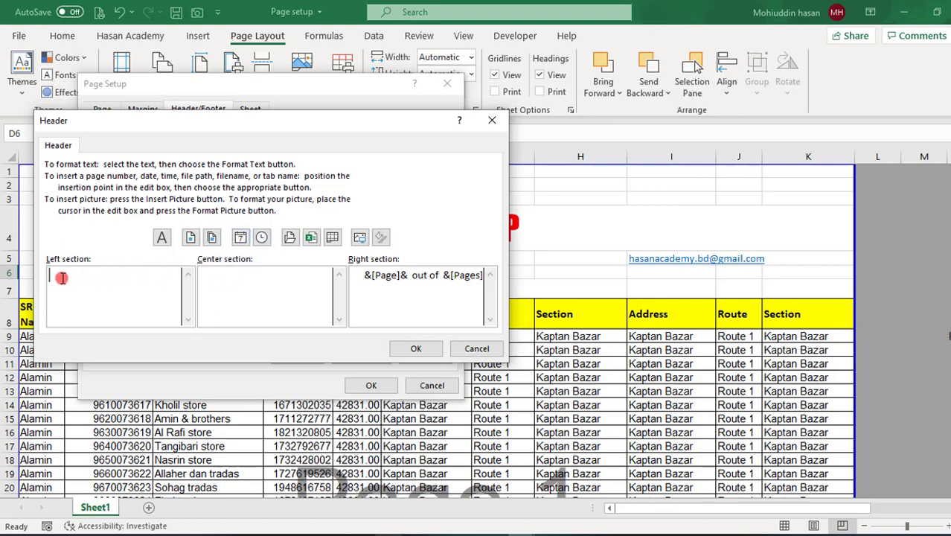
pyautogui.click(239, 238)
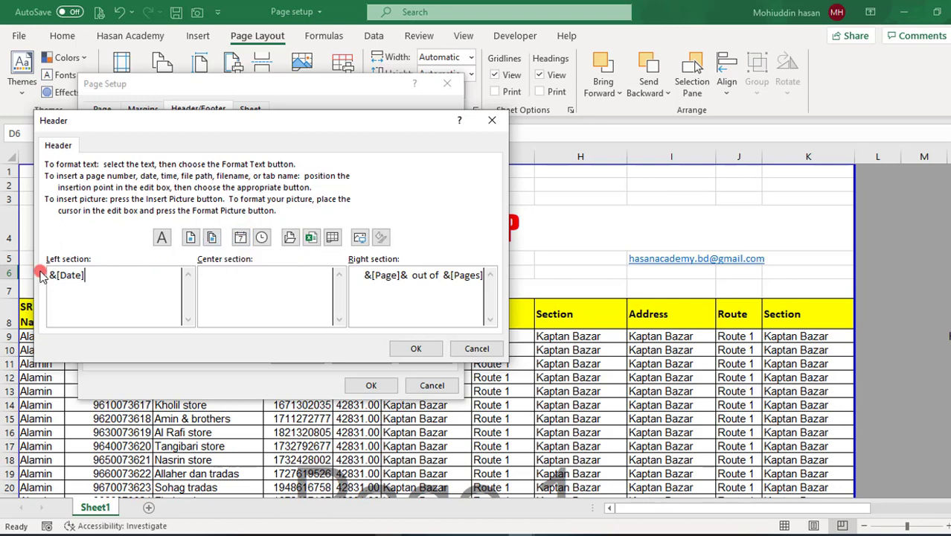
pyautogui.click(409, 347)
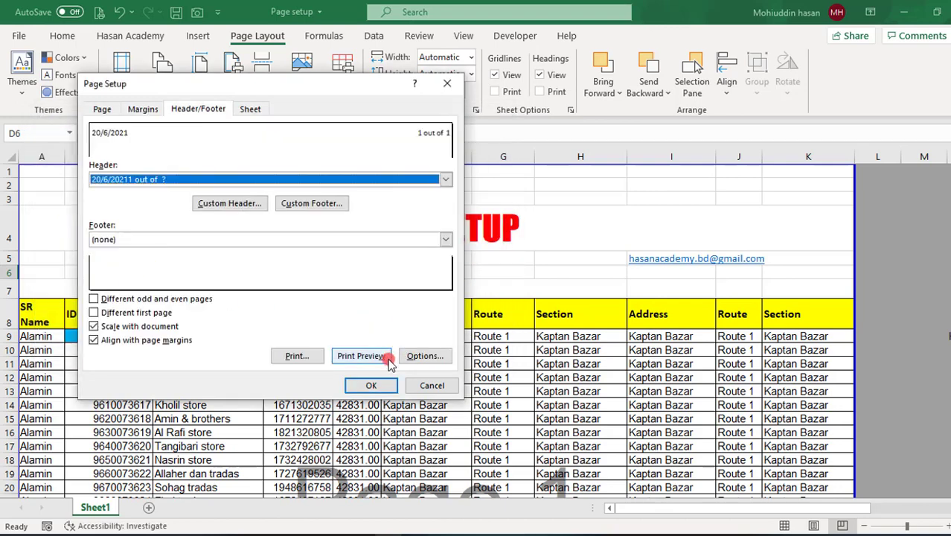
pyautogui.click(372, 383)
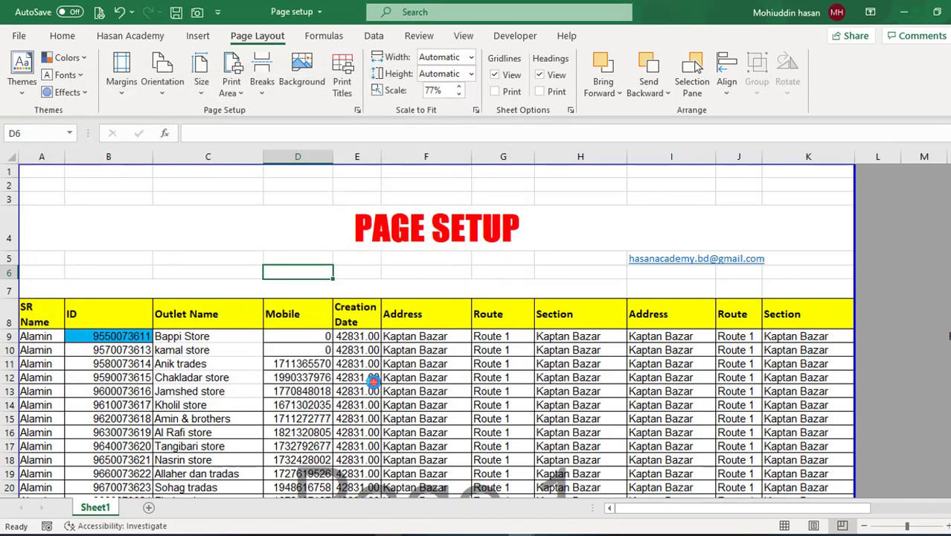
pyautogui.hotkey('ctrl', 'p')
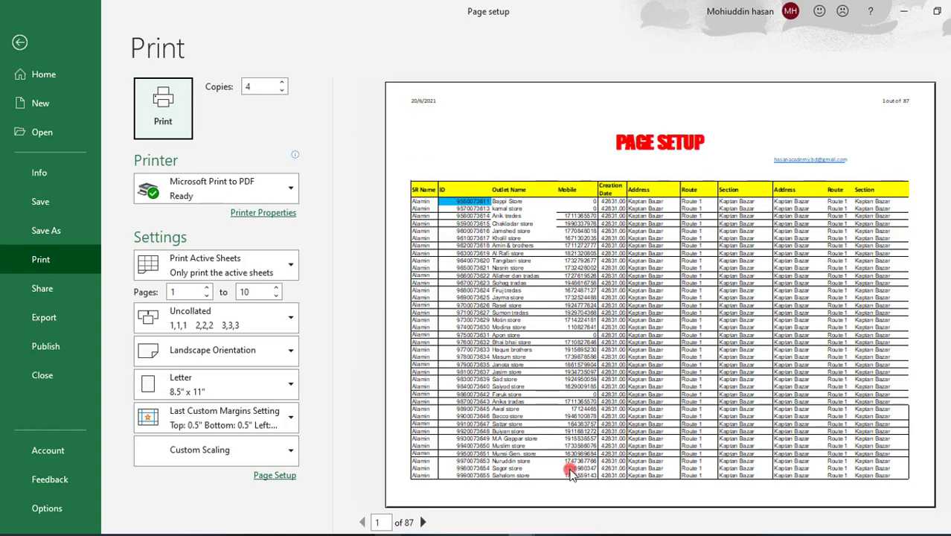
pyautogui.click(422, 522)
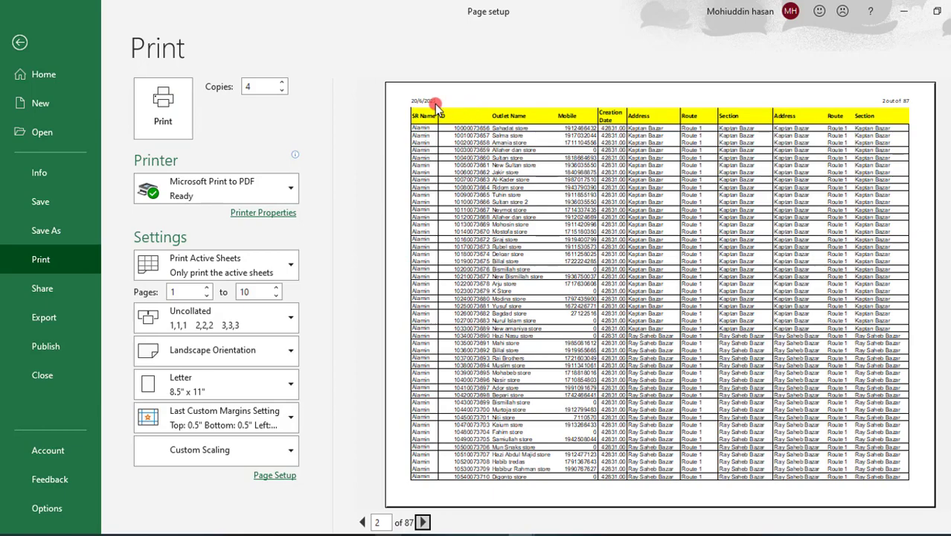
pyautogui.click(20, 44)
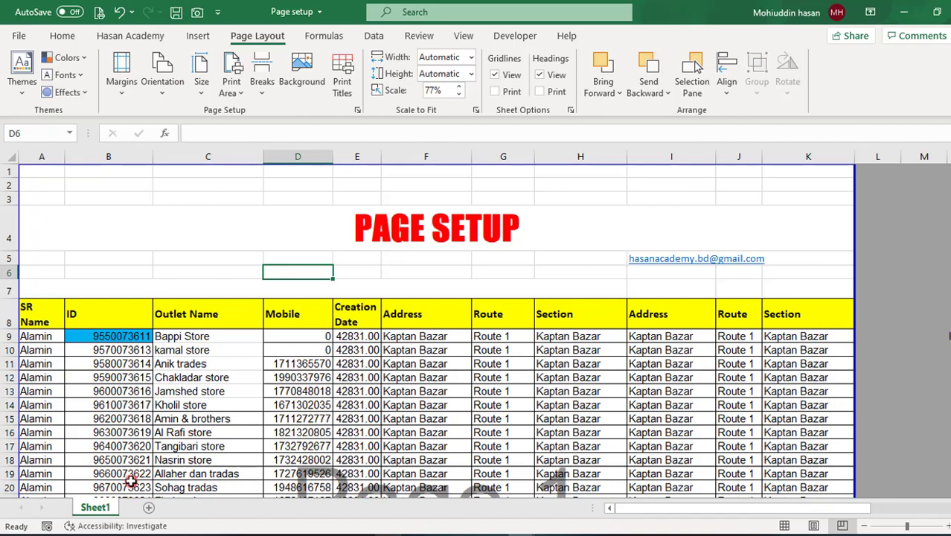
# - Enter "Hasan Academy" in the center section of the sheet's custom header
pyautogui.click(358, 107)
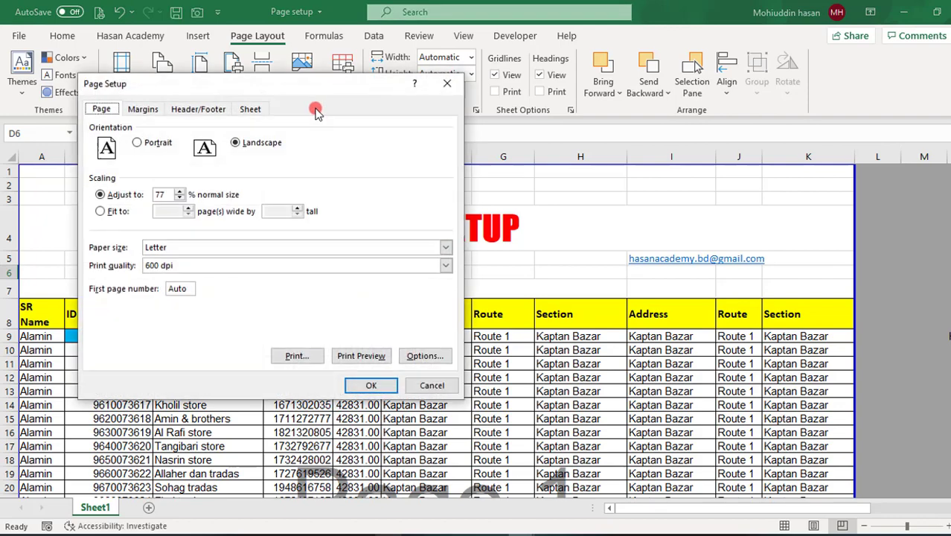
pyautogui.click(183, 112)
pyautogui.click(207, 202)
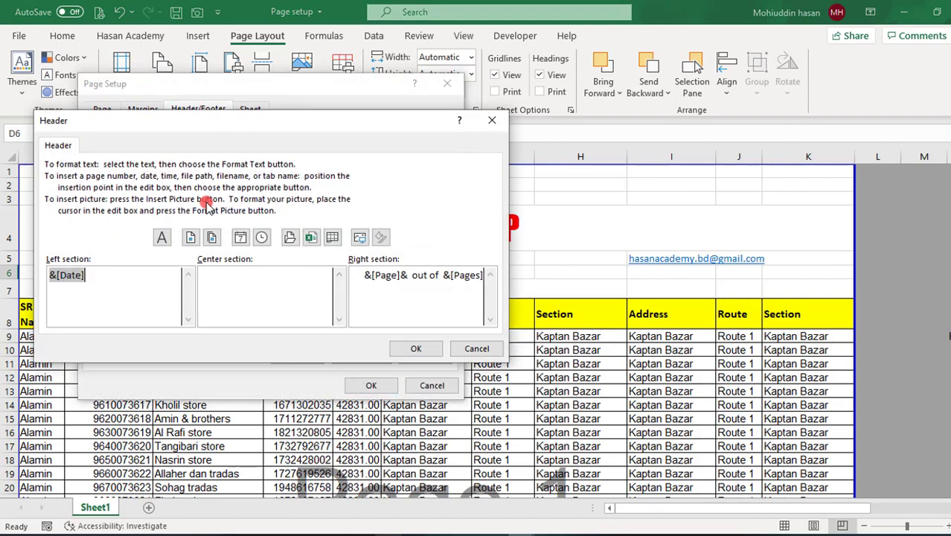
pyautogui.click(210, 278)
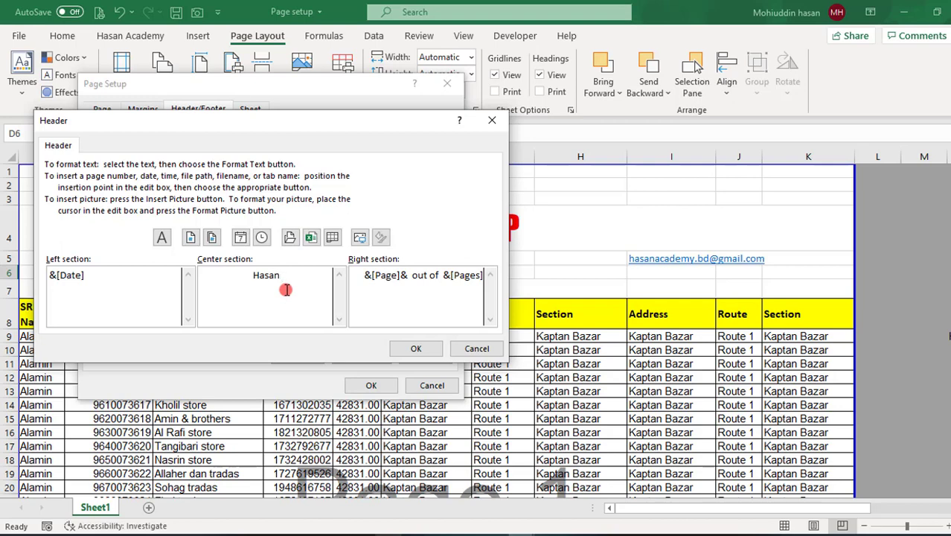
pyautogui.write('Academy')
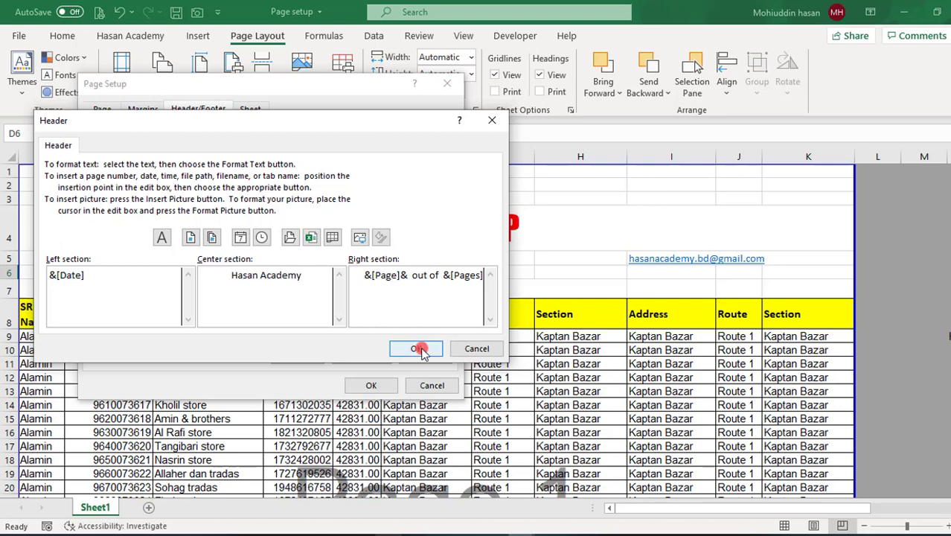
# - Format the custom header's "Hasan Academy" text as Abadi, bold, size 14, and apply the header to the sheet
pyautogui.moveTo(302, 274); pyautogui.dragTo(221, 277)
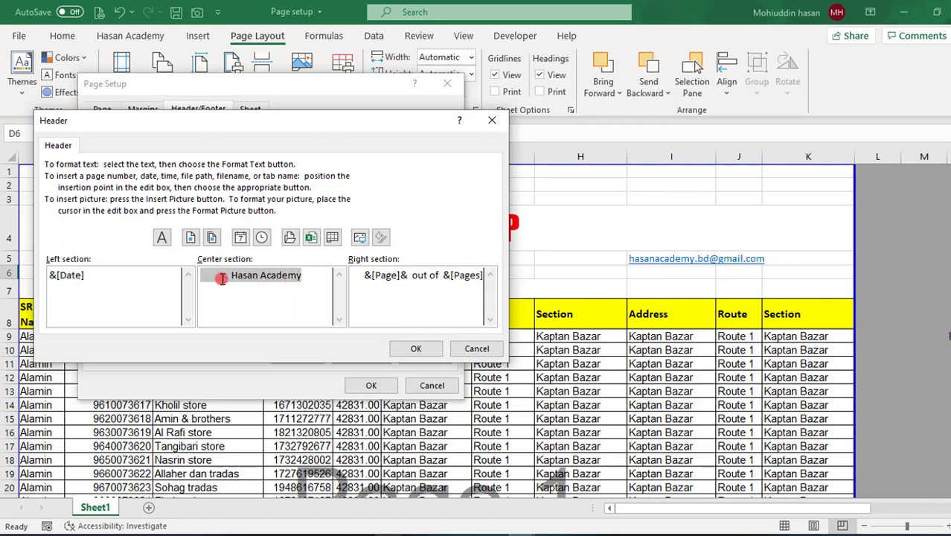
pyautogui.click(161, 238)
pyautogui.click(259, 184)
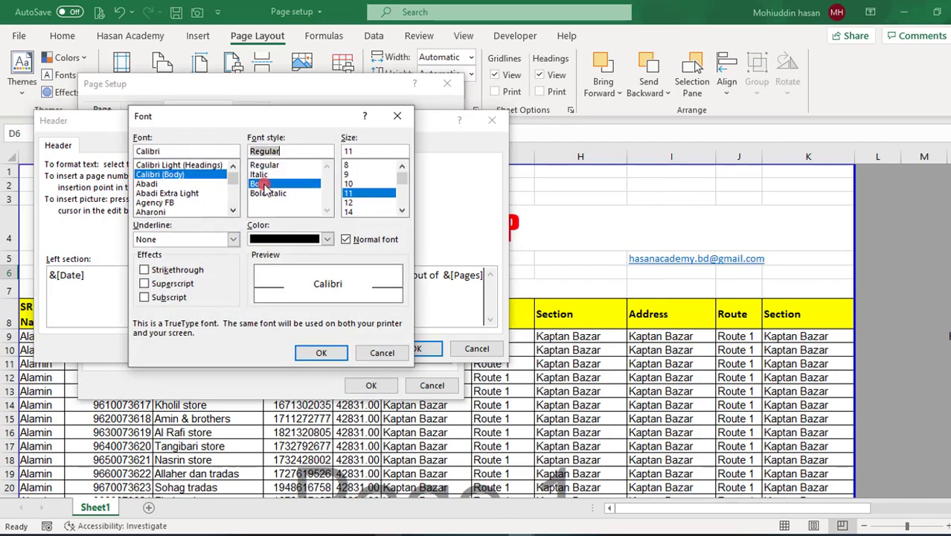
pyautogui.click(355, 212)
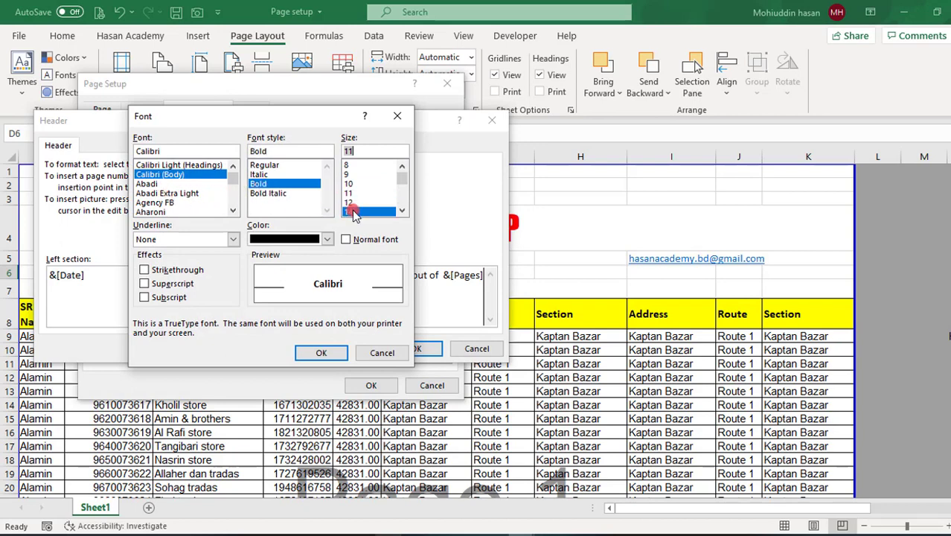
pyautogui.click(148, 184)
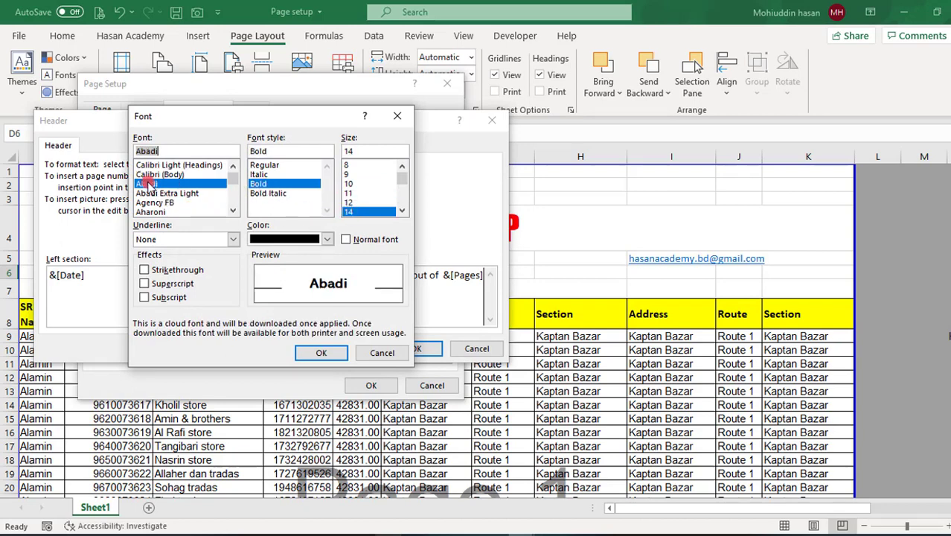
pyautogui.click(301, 351)
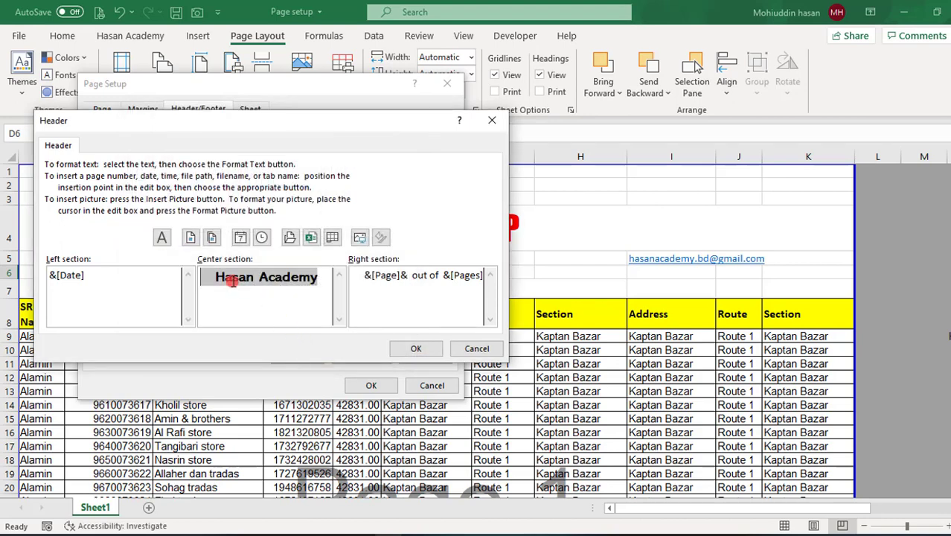
pyautogui.click(417, 349)
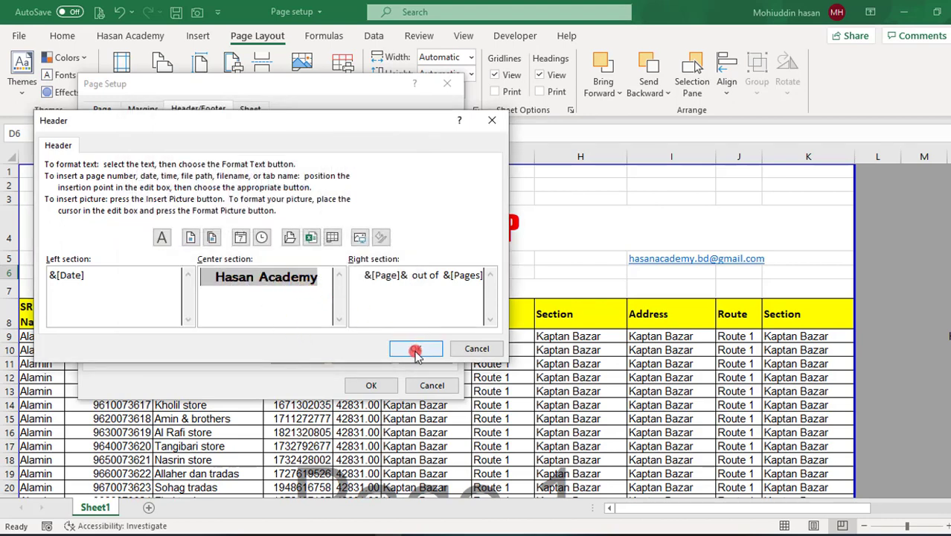
pyautogui.click(374, 385)
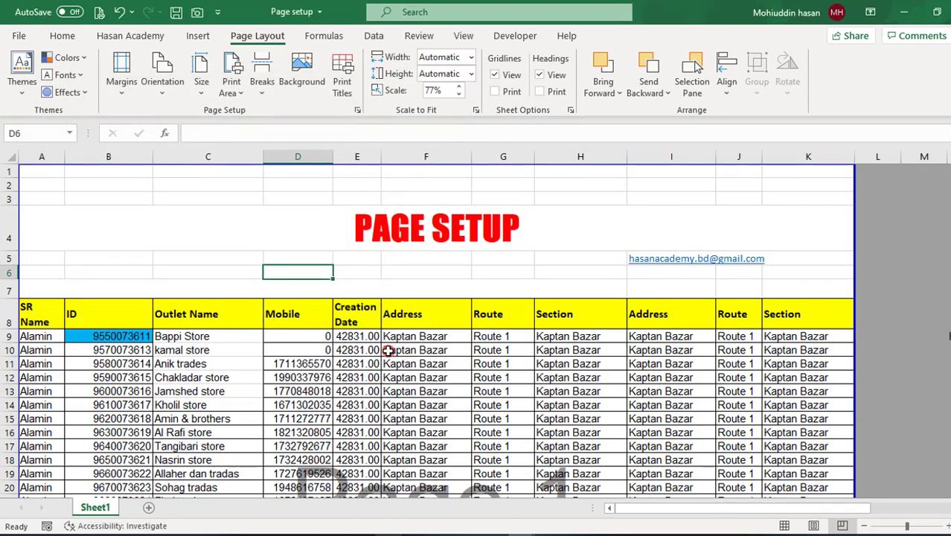
# - Check the centered header text on pages 1 to 3 in the print preview, and return to the sheet
pyautogui.hotkey('ctrl', 'p')
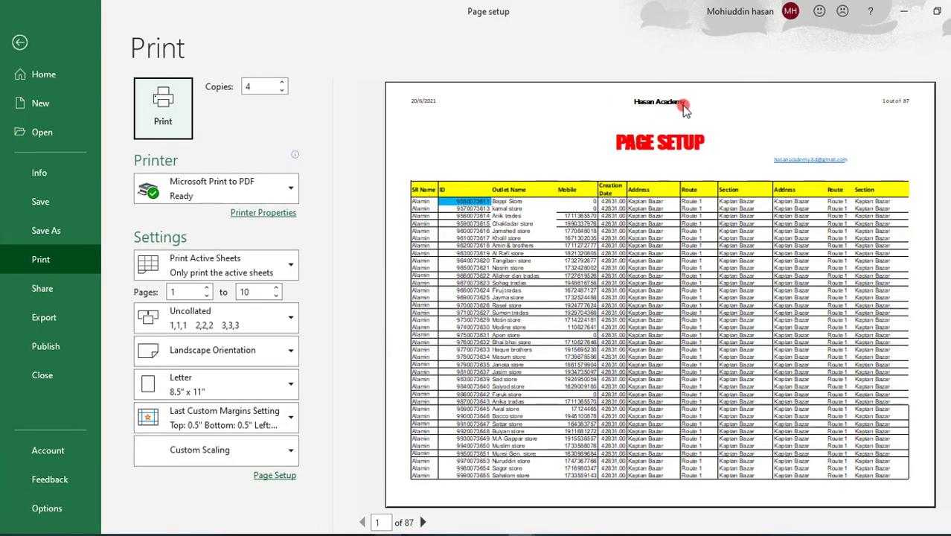
pyautogui.click(422, 522)
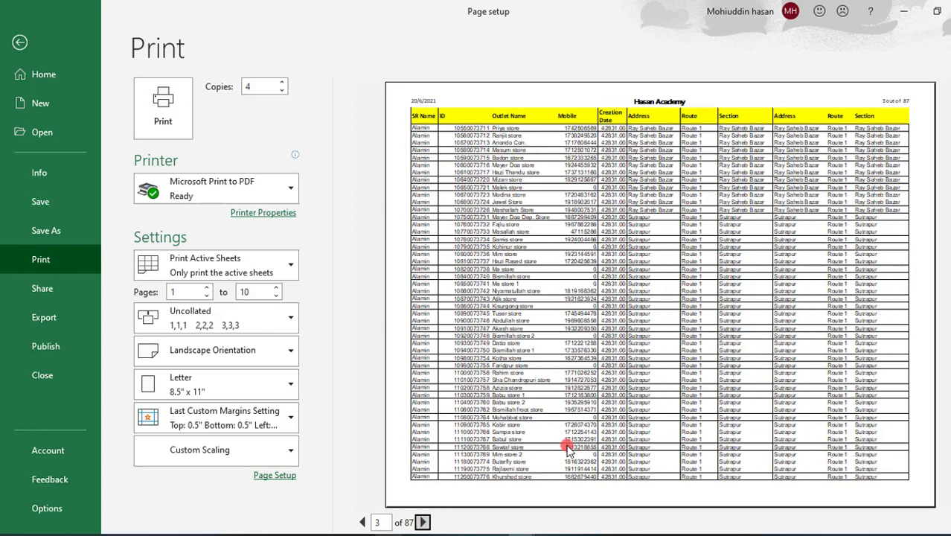
pyautogui.click(19, 42)
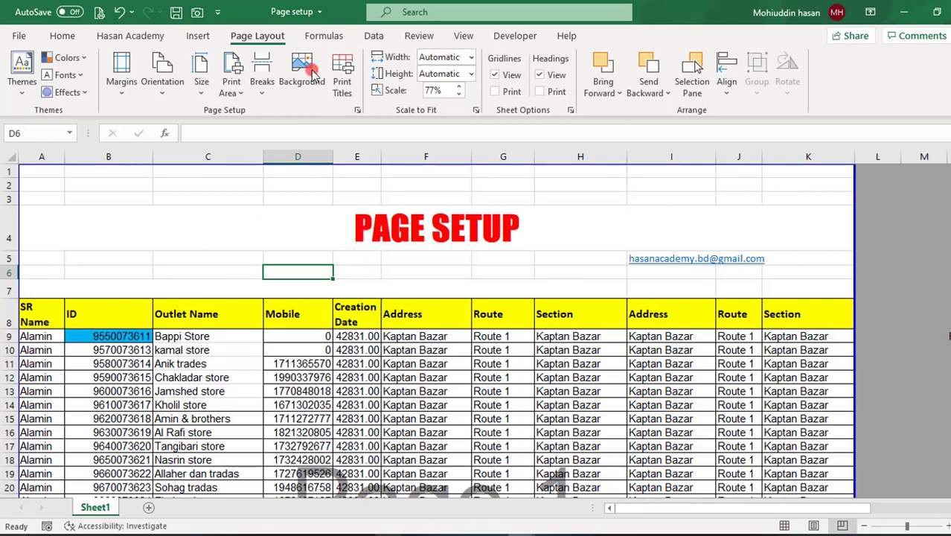
# - Replace the date code in the custom header's left section with the file path code &[Path]&[File]
pyautogui.click(359, 117)
pyautogui.click(202, 108)
pyautogui.click(229, 208)
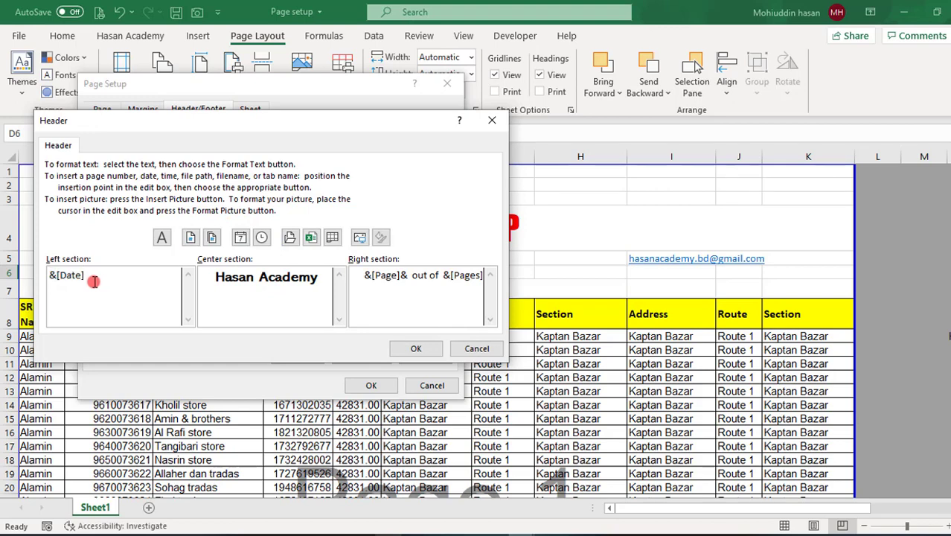
pyautogui.press('Delete')
pyautogui.click(291, 238)
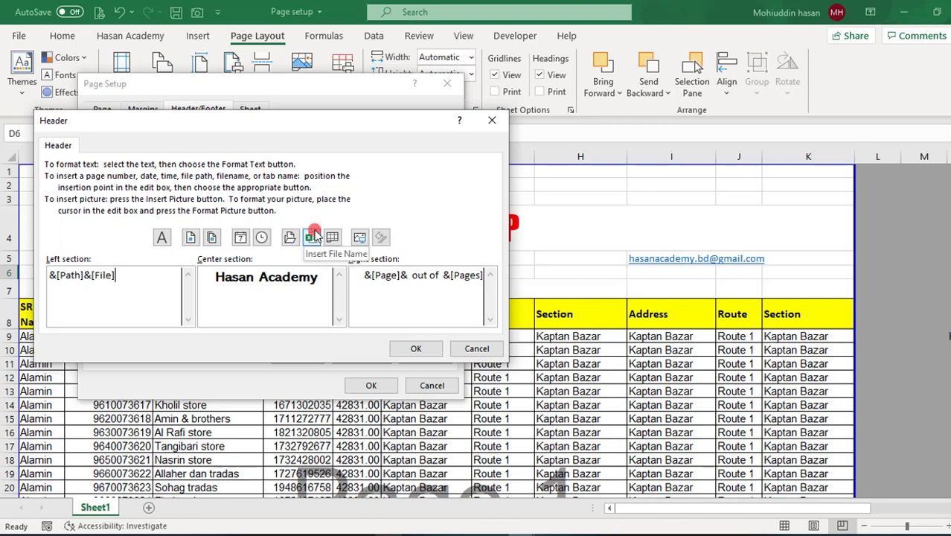
pyautogui.moveTo(118, 274); pyautogui.dragTo(54, 274)
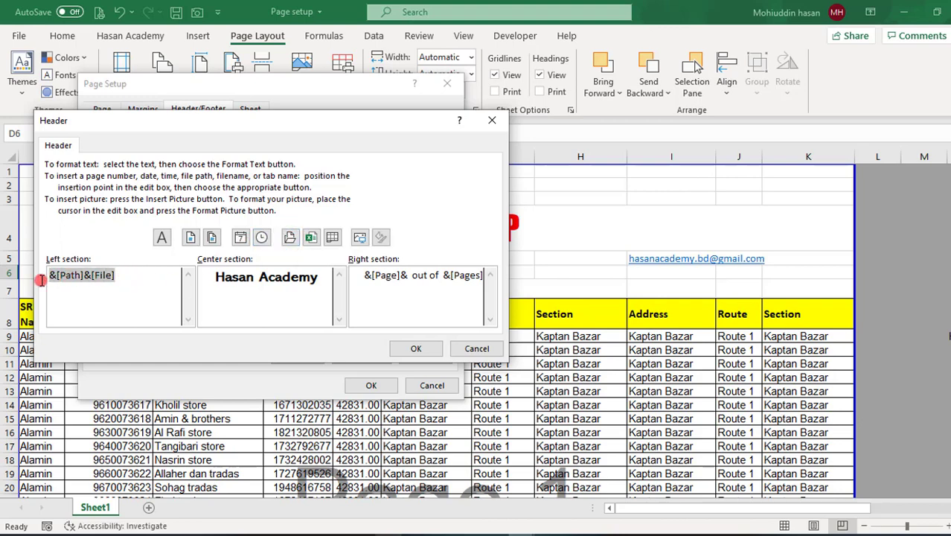
pyautogui.press('Delete')
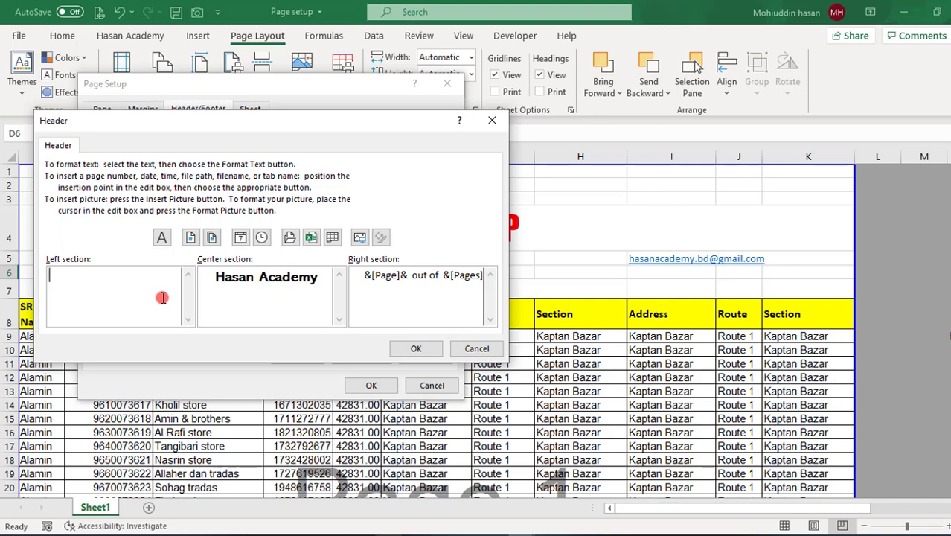
pyautogui.hotkey('ctrl', 'z')
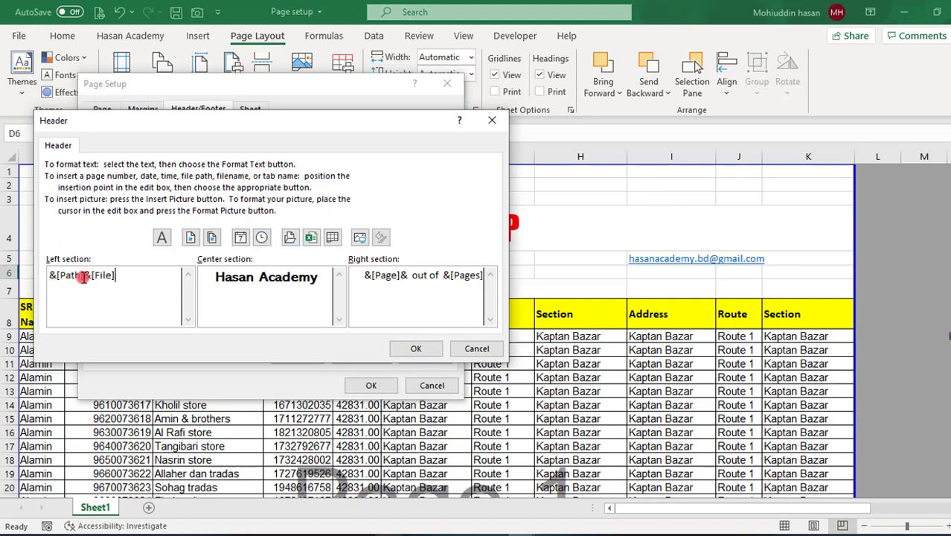
# - Apply the header with the file path, and check pages 1 and 2 in the print preview
pyautogui.click(416, 348)
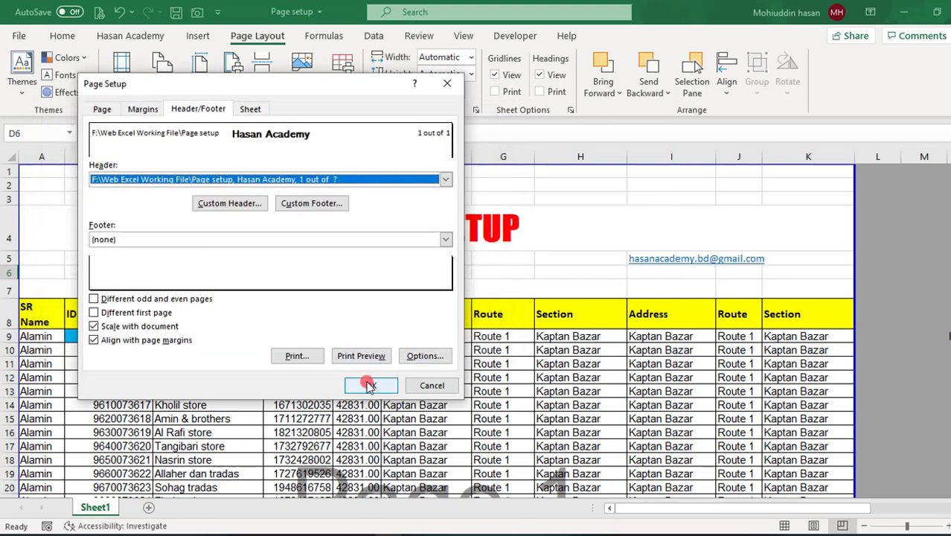
pyautogui.click(371, 384)
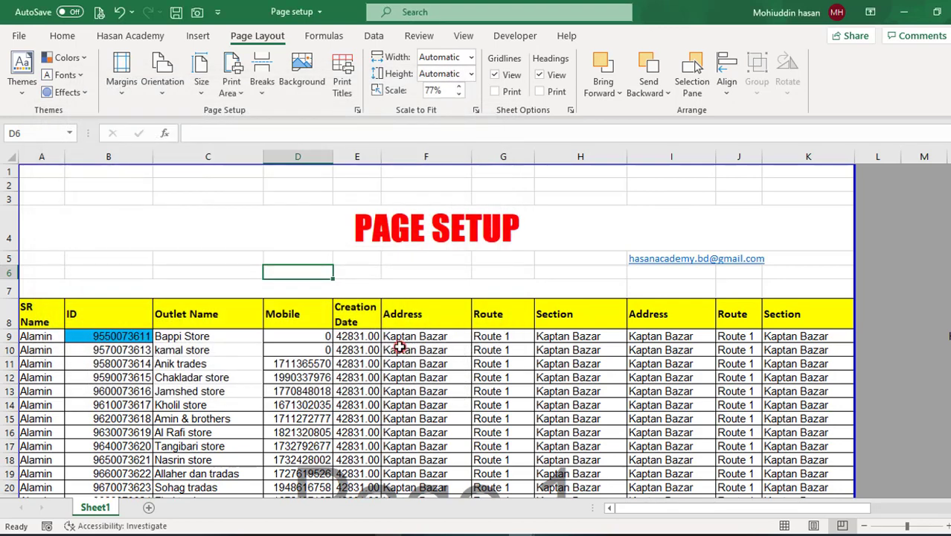
pyautogui.hotkey('ctrl', 'p')
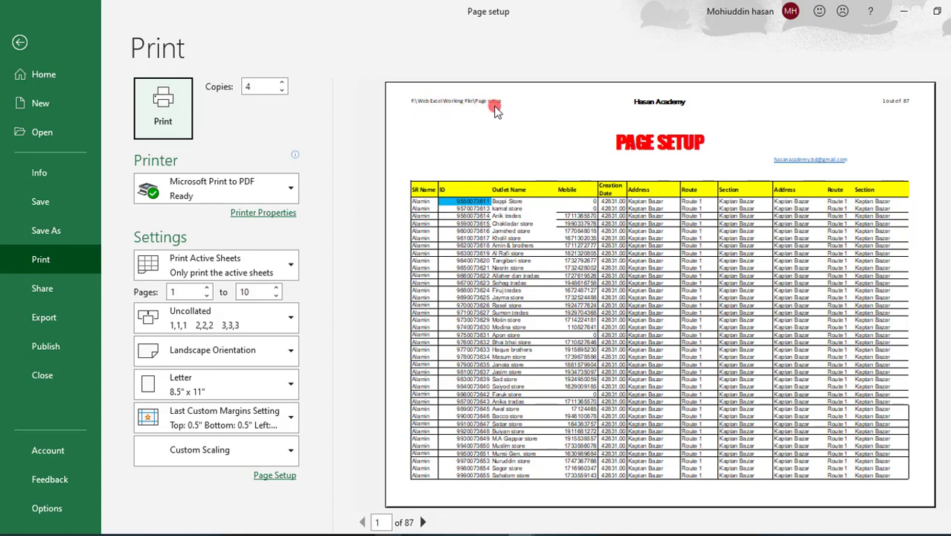
pyautogui.click(423, 522)
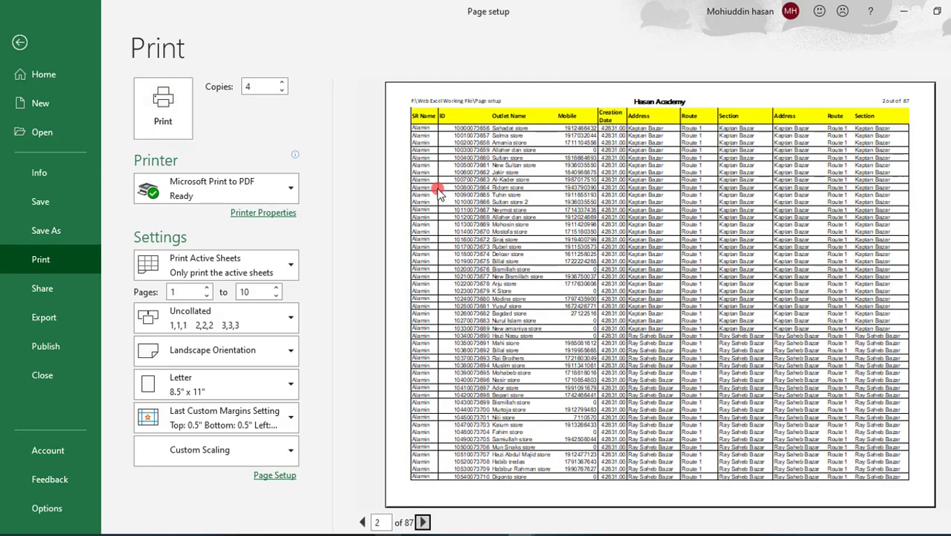
pyautogui.click(21, 47)
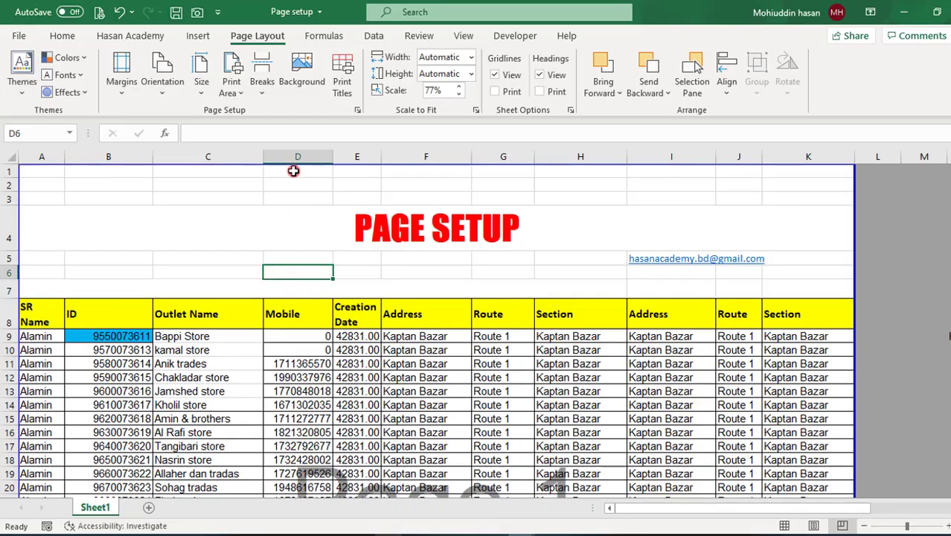
# - Replace the file path code in the custom header's left section with the file name code &[File], and apply the header
pyautogui.click(357, 109)
pyautogui.click(198, 109)
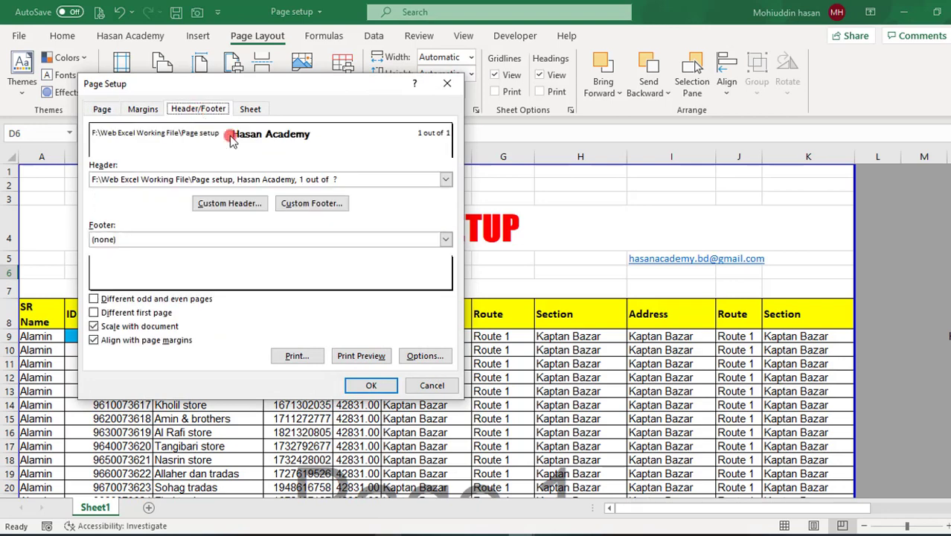
pyautogui.click(247, 209)
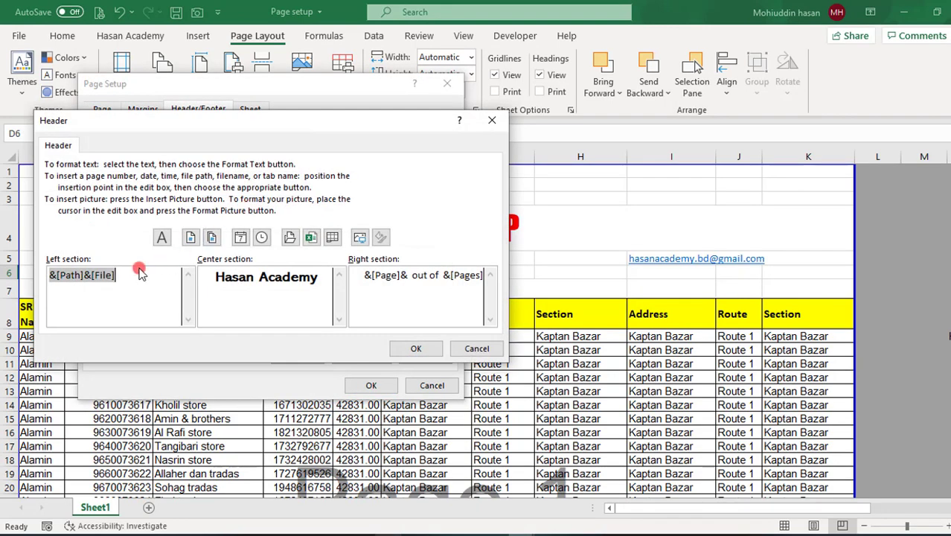
pyautogui.moveTo(118, 274); pyautogui.dragTo(47, 269)
pyautogui.press('Delete')
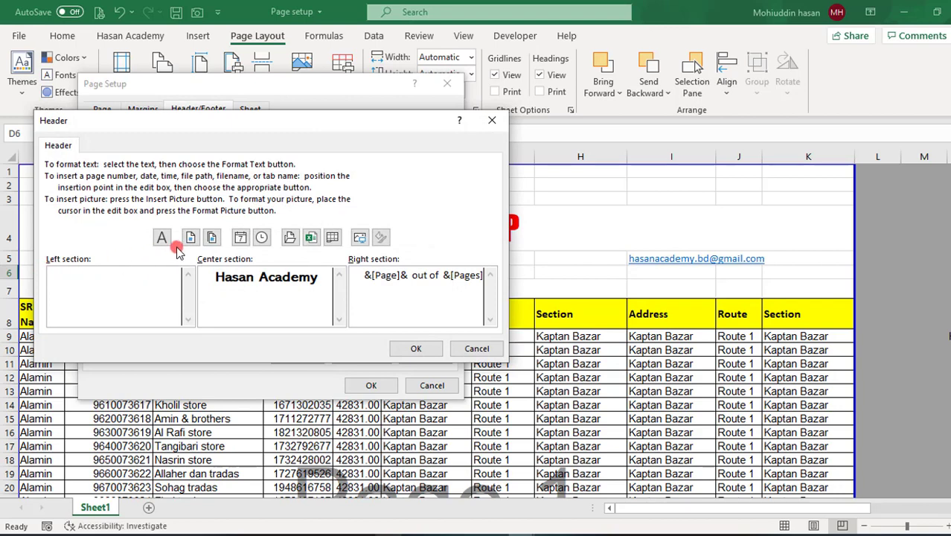
pyautogui.click(312, 238)
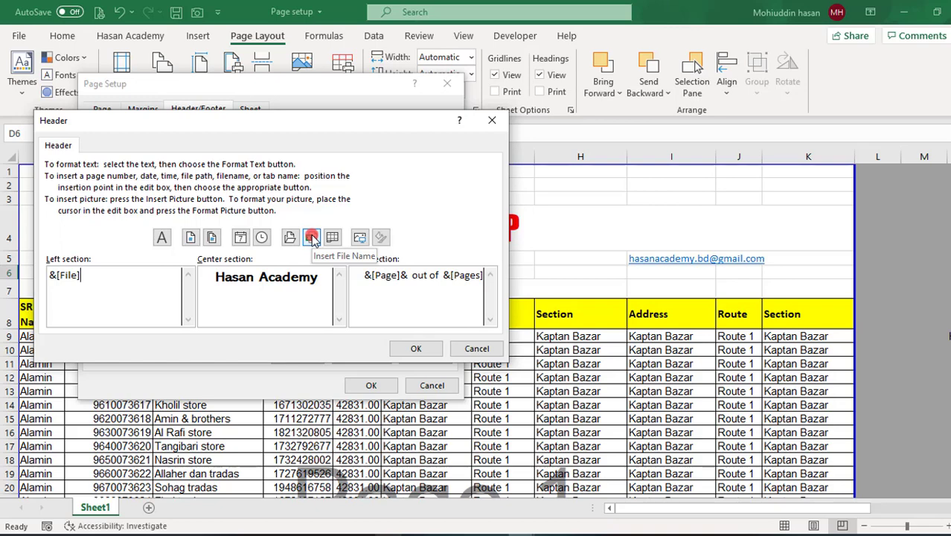
pyautogui.click(413, 348)
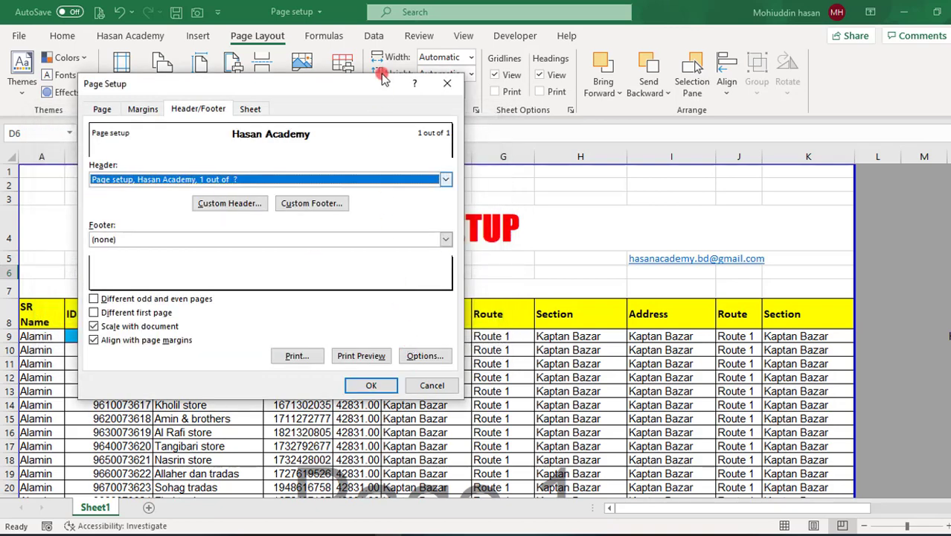
pyautogui.click(353, 387)
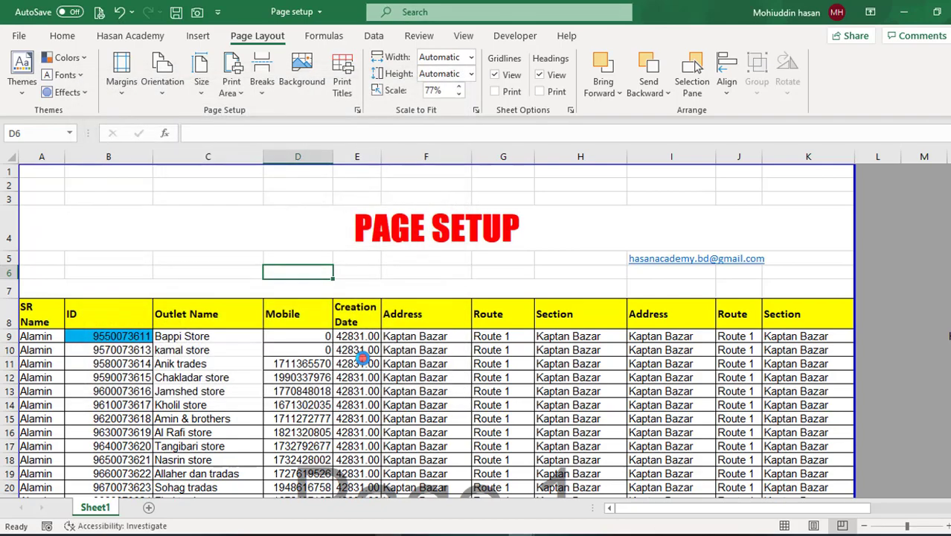
# - Check the file name in the header on pages 1 and 2 of the print preview, and return to the sheet
pyautogui.hotkey('ctrl', 'p')
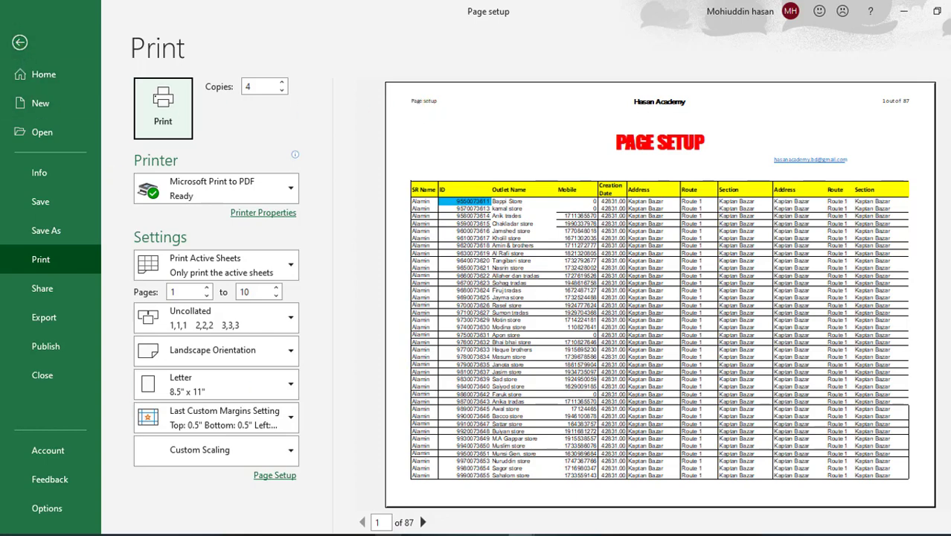
pyautogui.click(423, 521)
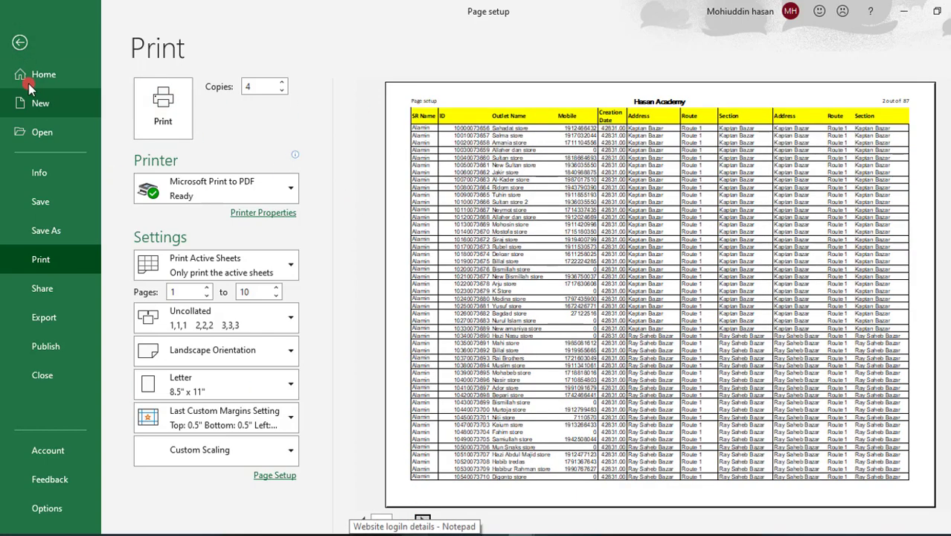
pyautogui.click(19, 43)
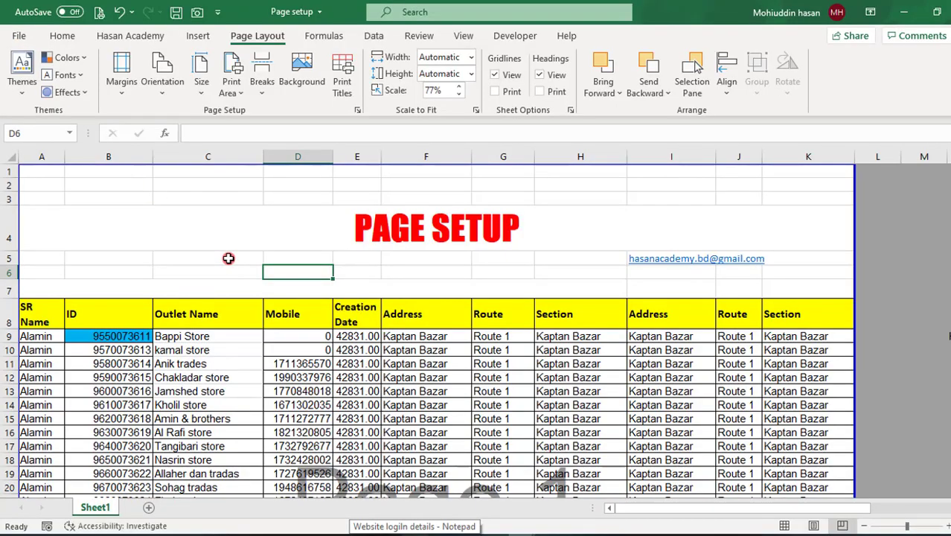
# - Replace the file name code in the custom header's left section with the sheet name code &[Tab]
pyautogui.click(356, 110)
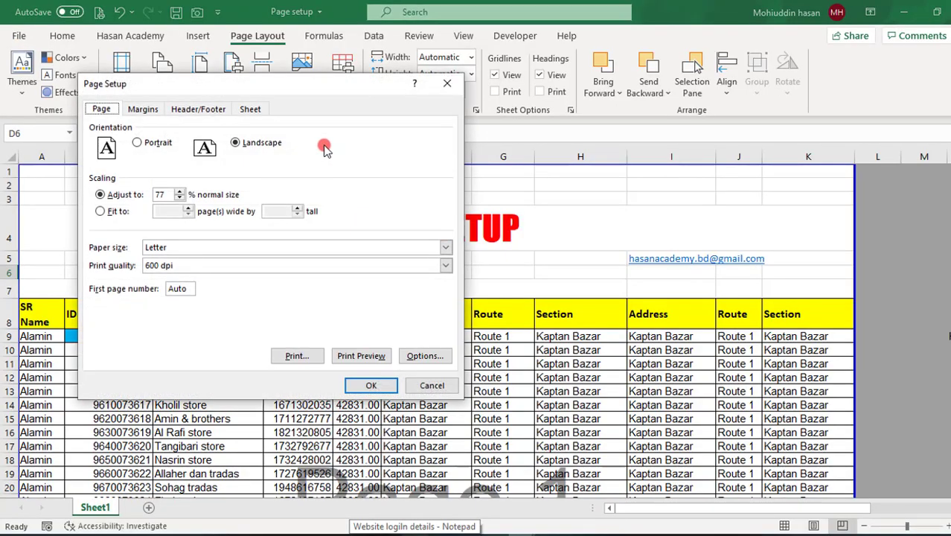
pyautogui.click(195, 109)
pyautogui.click(203, 203)
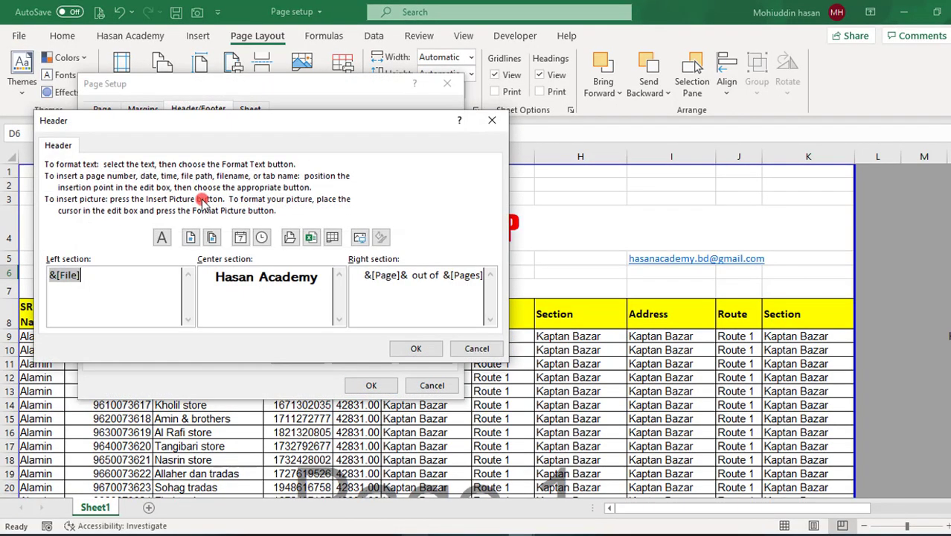
pyautogui.click(94, 275)
pyautogui.moveTo(95, 275); pyautogui.dragTo(40, 276)
pyautogui.press('BackSpace')
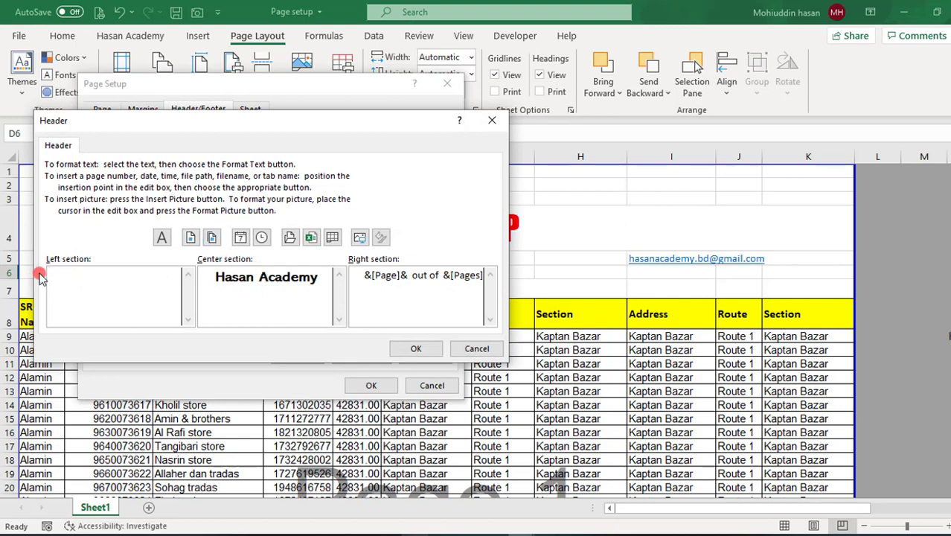
pyautogui.click(333, 237)
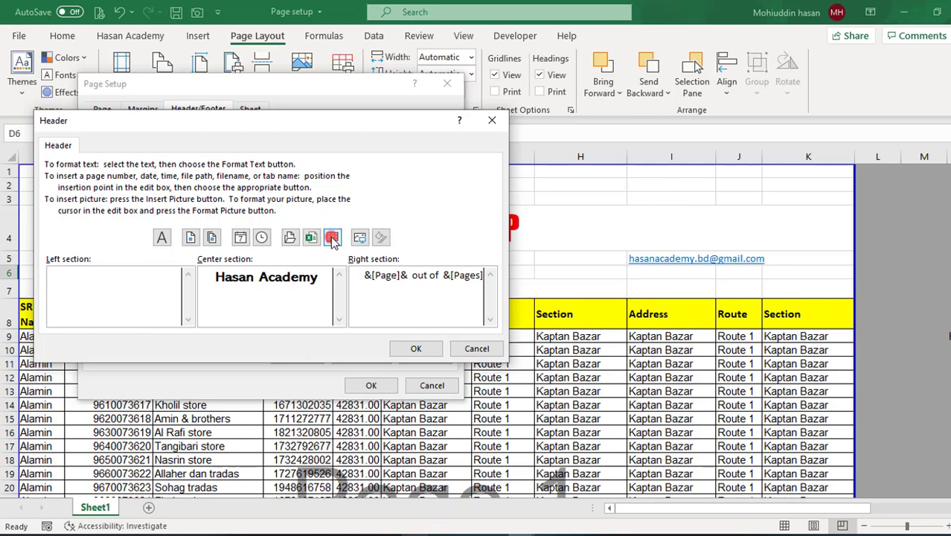
pyautogui.click(333, 238)
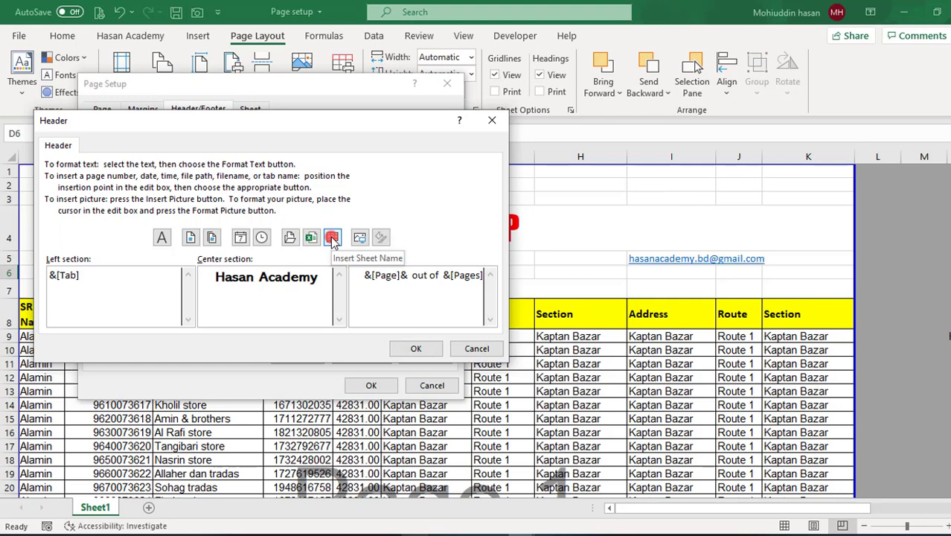
# - Apply the header with the sheet name, check page 1 in the print preview, and return to the sheet
pyautogui.click(398, 349)
pyautogui.click(371, 386)
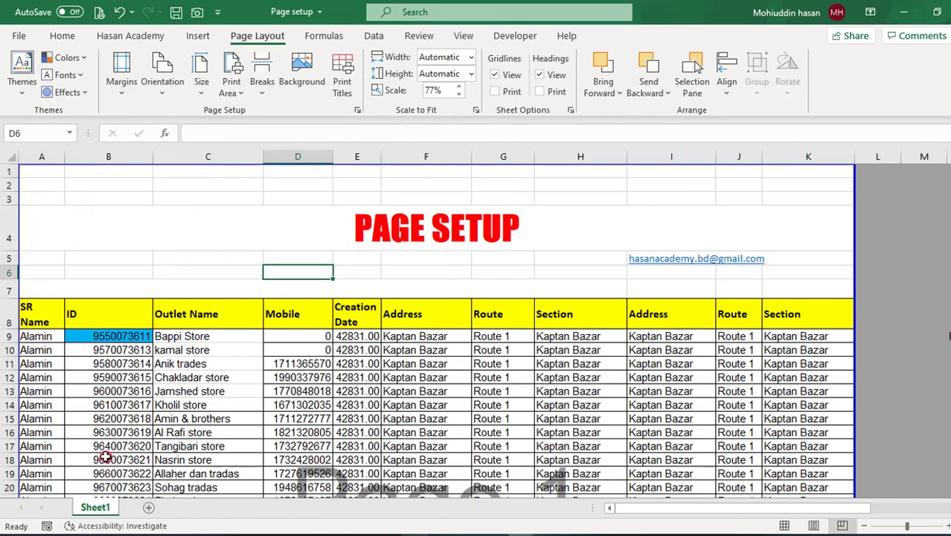
pyautogui.hotkey('ctrl', 'p')
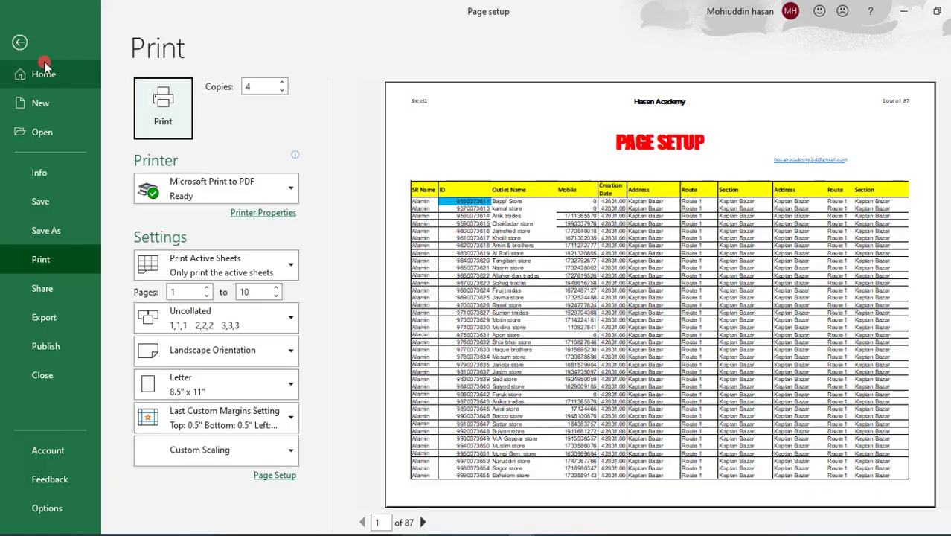
pyautogui.click(19, 42)
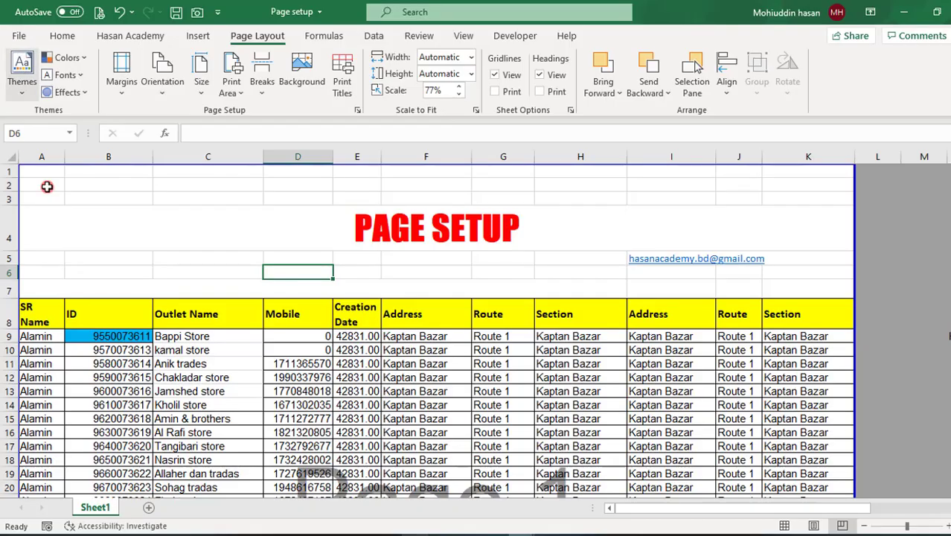
# - Rename the worksheet Sheet1 as "Header & Footer"
pyautogui.rightClick(92, 506)
pyautogui.click(130, 356)
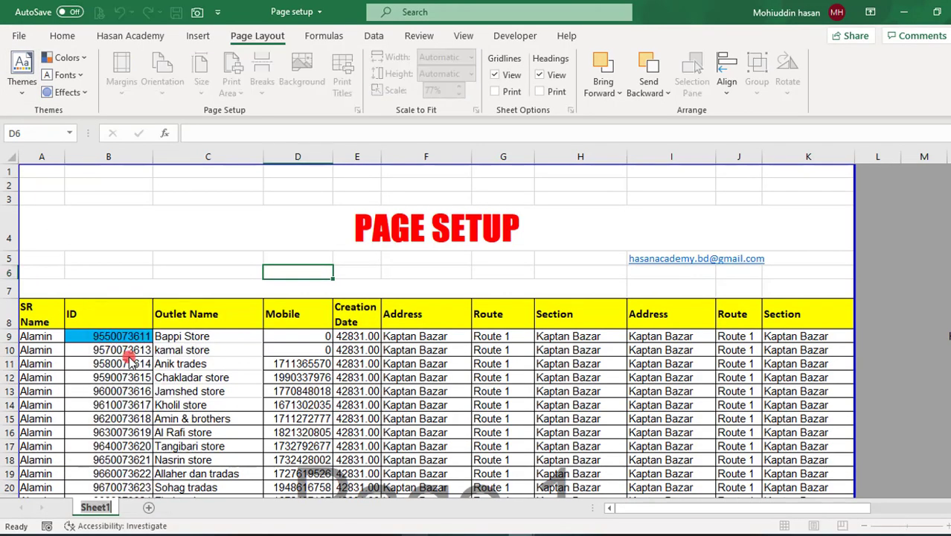
pyautogui.write('Header anad')
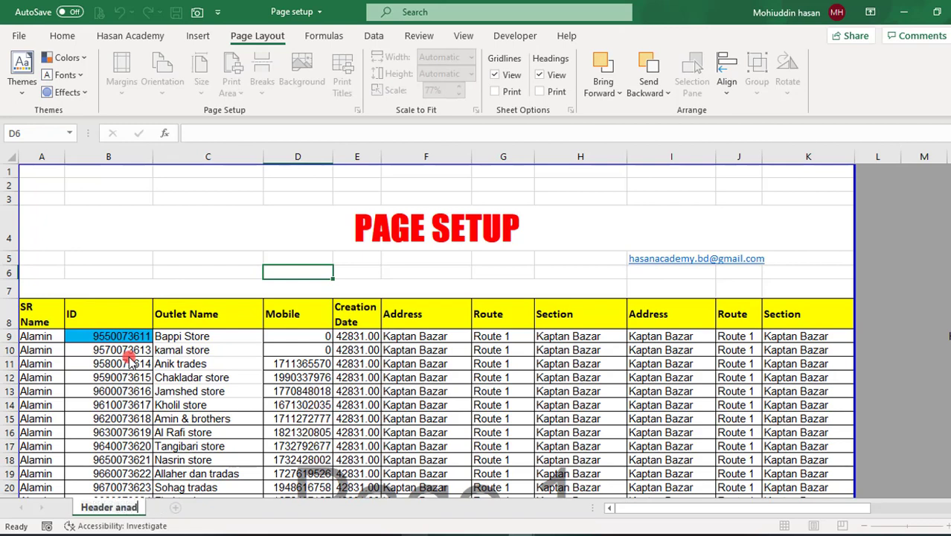
pyautogui.press('BackSpace')
pyautogui.press('BackSpace')
pyautogui.press('BackSpace')
pyautogui.press('BackSpace')
pyautogui.write('& Footer')
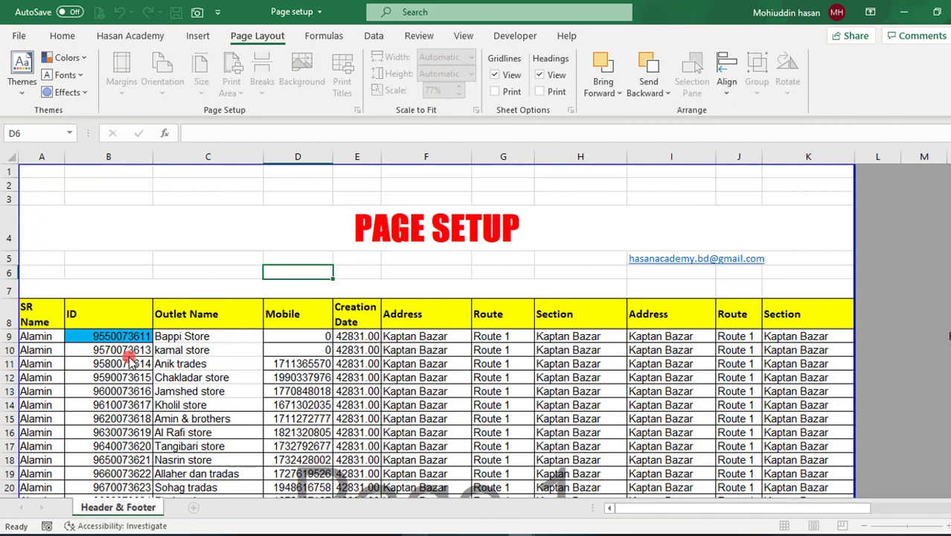
pyautogui.click(180, 421)
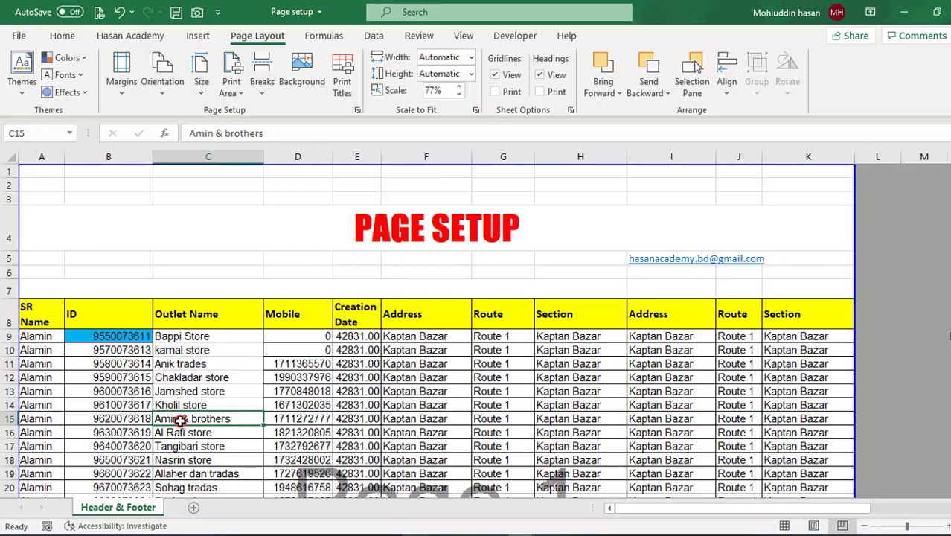
# - Check the renamed sheet's name in the header on pages 1 and 2 of the print preview, and return to the sheet
pyautogui.hotkey('ctrl', 'p')
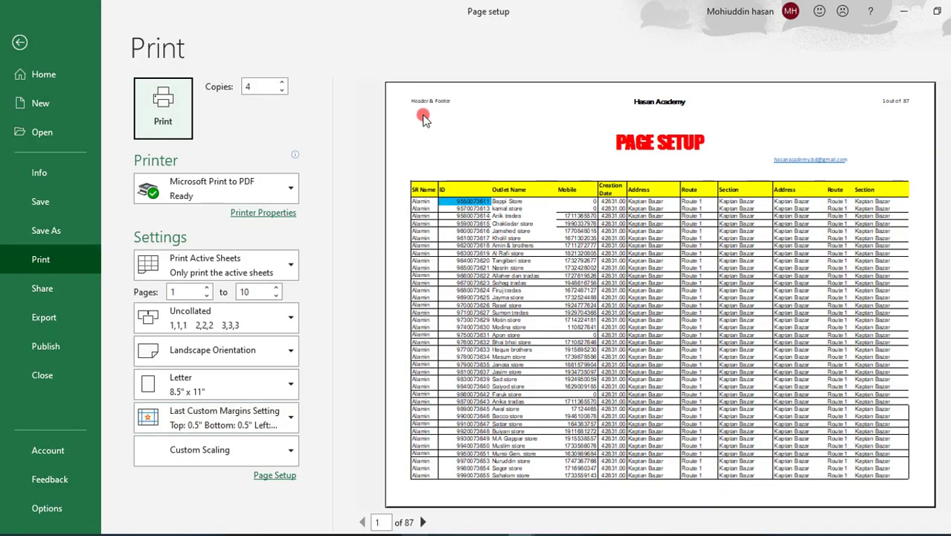
pyautogui.click(422, 522)
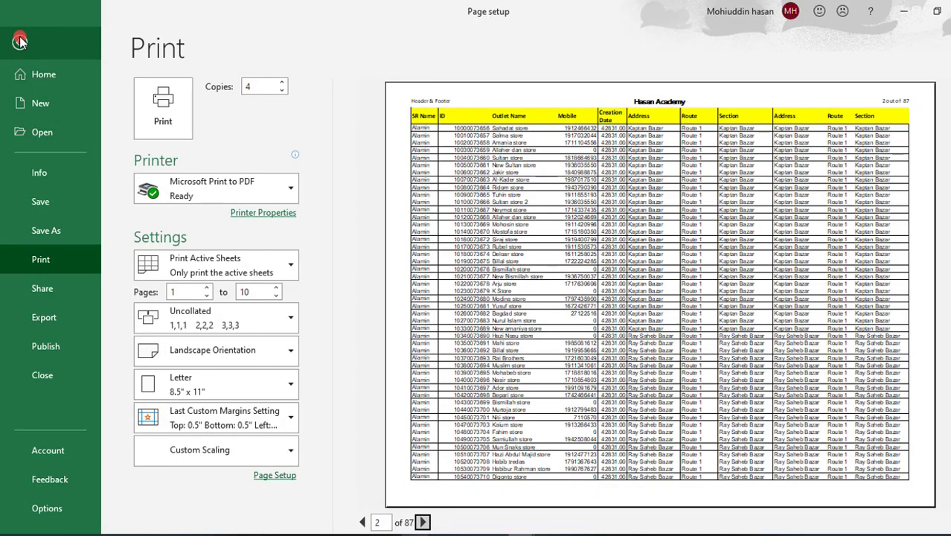
pyautogui.click(20, 42)
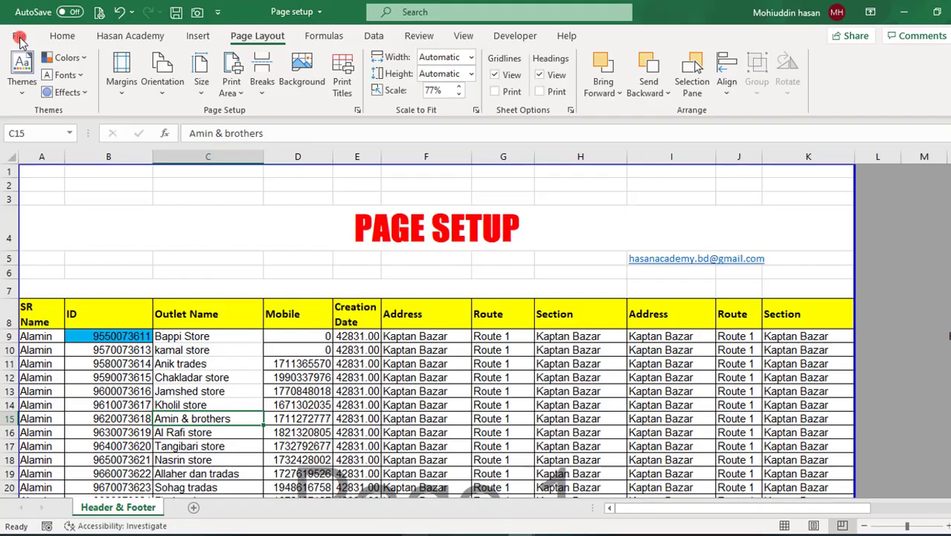
# - Review the custom header's left, center and right sections, and close the header and page setup settings without editing them
pyautogui.click(358, 110)
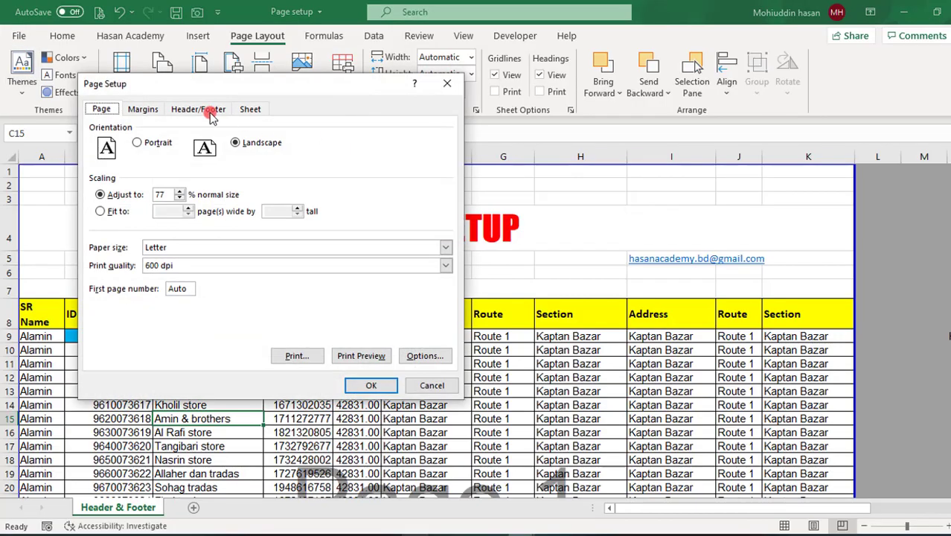
pyautogui.click(200, 109)
pyautogui.click(219, 208)
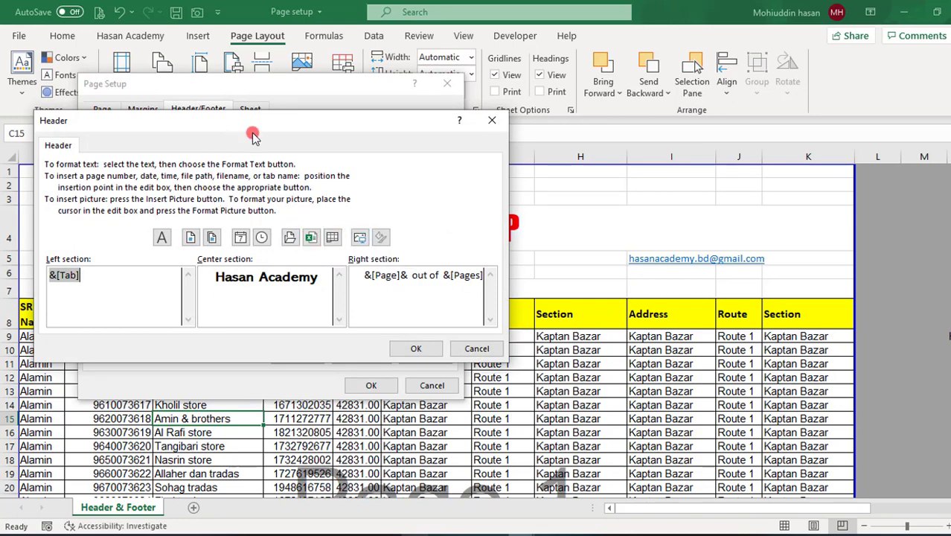
pyautogui.moveTo(254, 130); pyautogui.dragTo(342, 128)
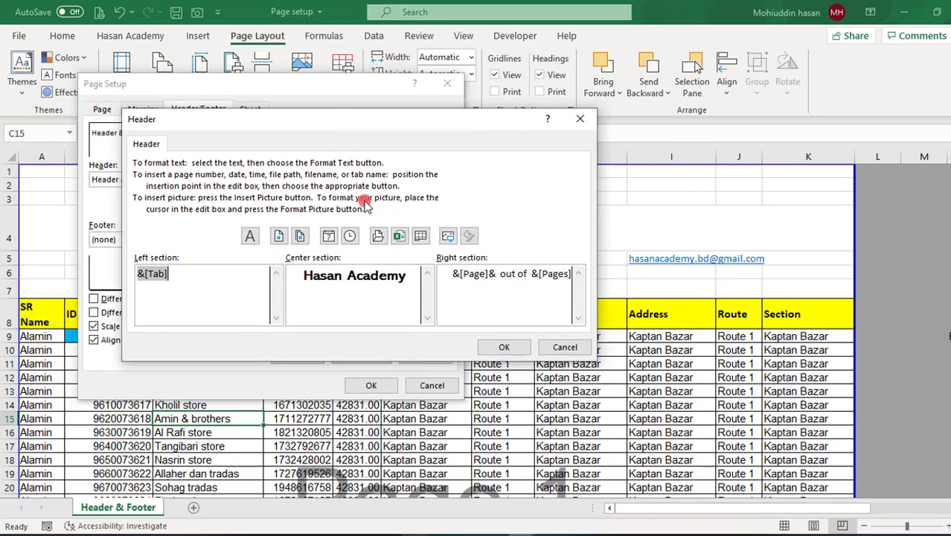
pyautogui.click(503, 348)
pyautogui.click(363, 385)
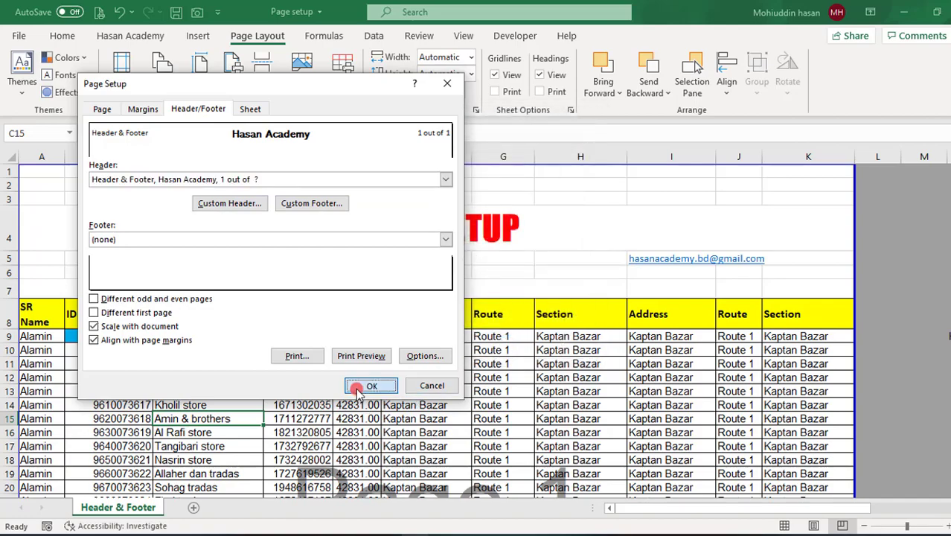